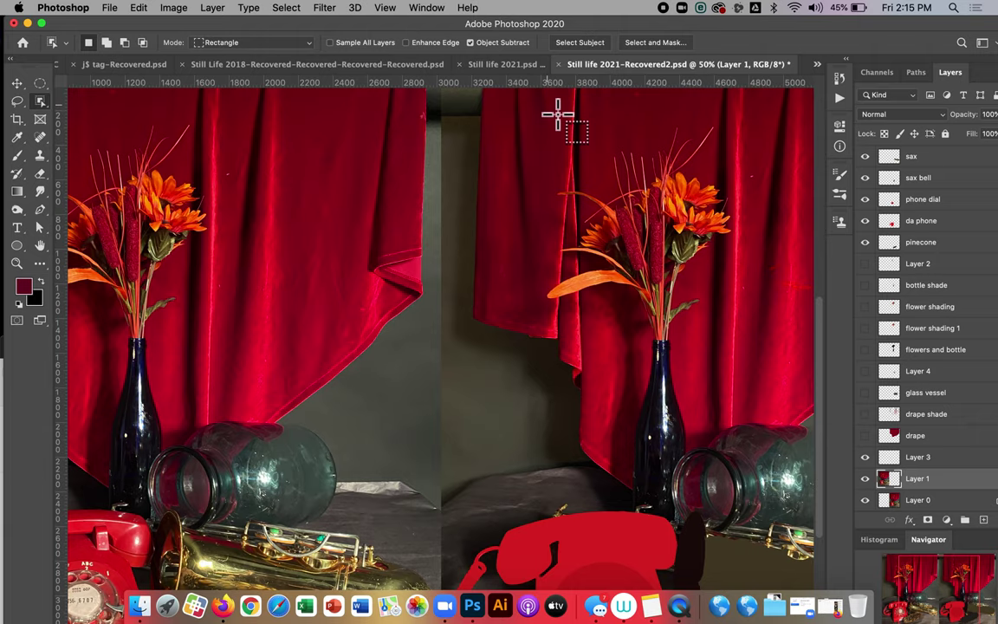
Select the flowers and bottle on Layer 0 using the Object Selection tool in Lasso mode
{"action": "left_click", "coordinate": [41, 103]}
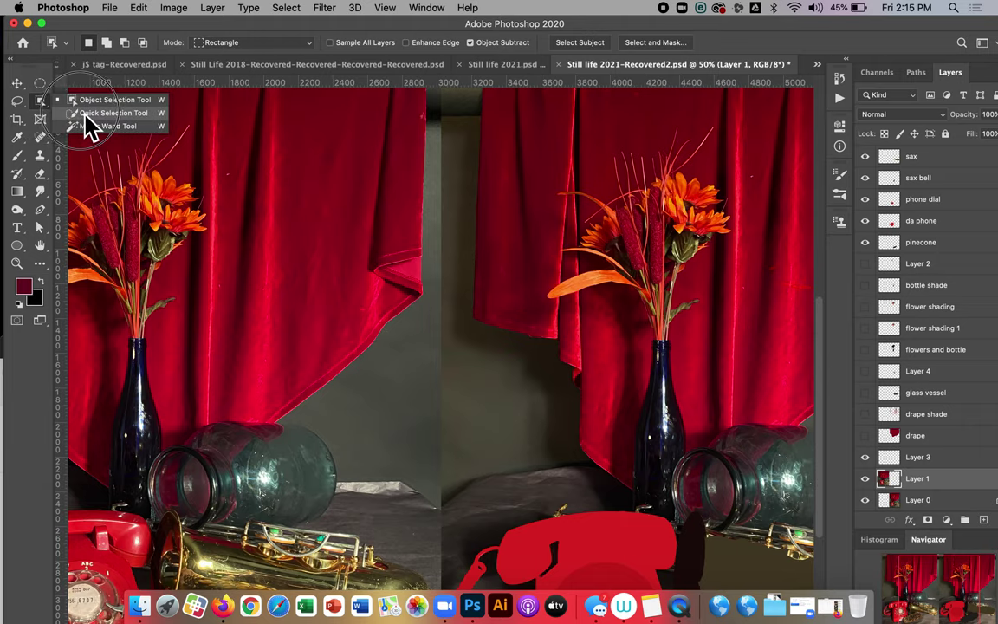
{"action": "left_click", "coordinate": [91, 100]}
{"action": "left_click", "coordinate": [261, 45]}
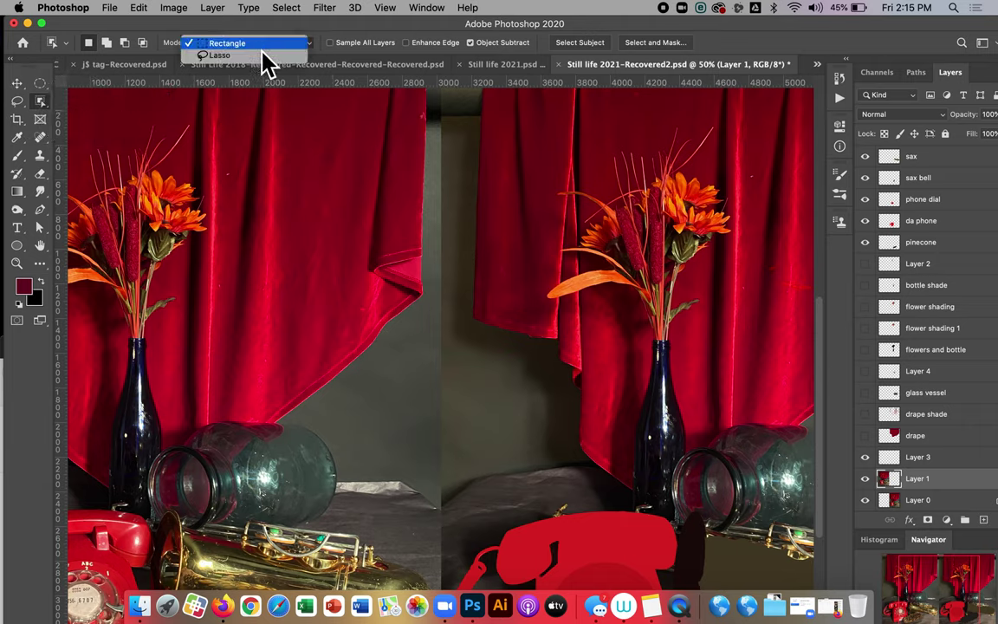
{"action": "left_click", "coordinate": [260, 57]}
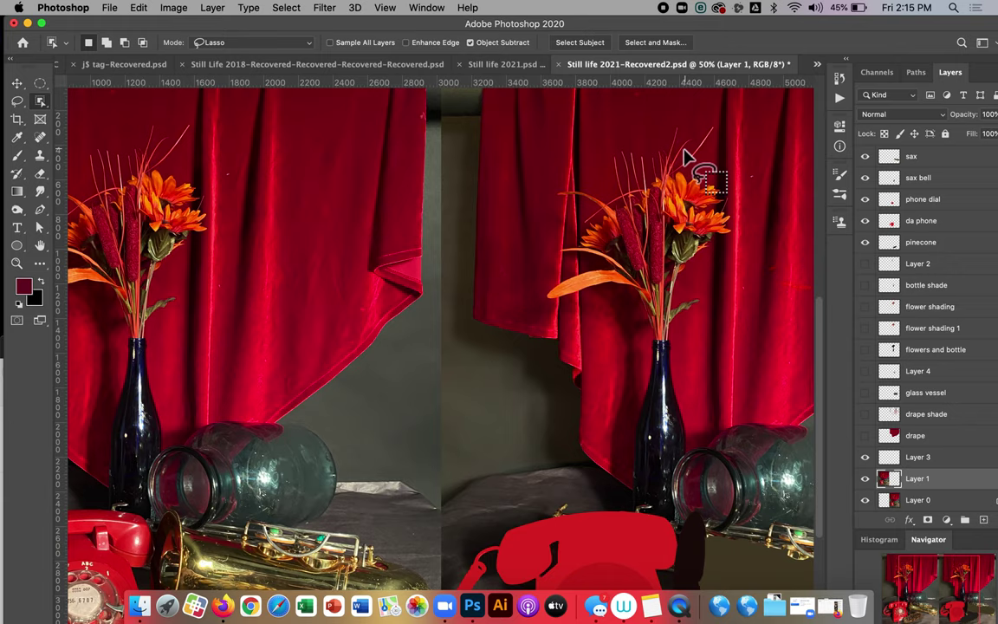
{"action": "left_click", "coordinate": [917, 503]}
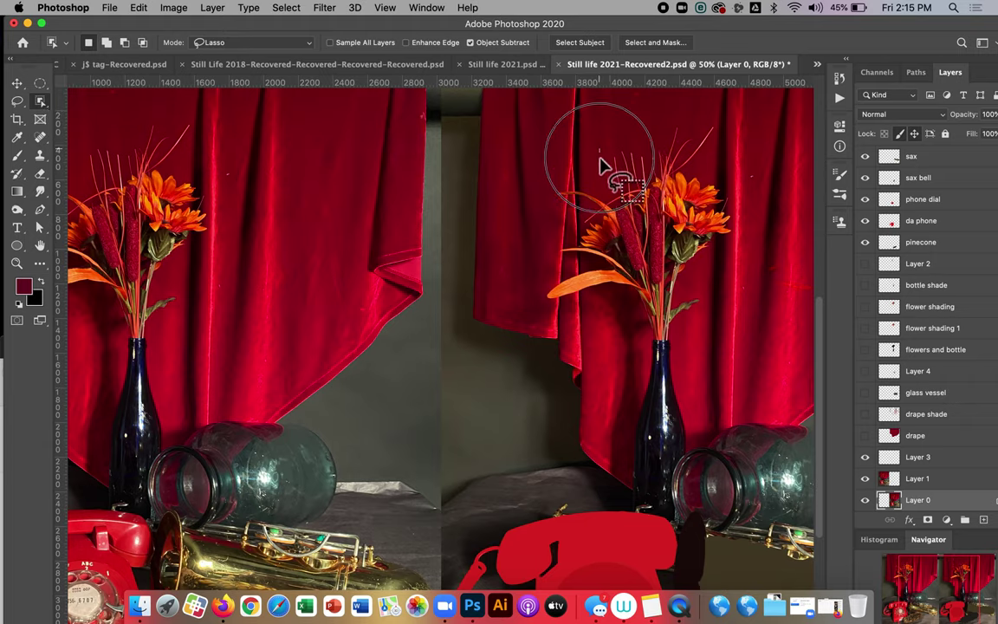
{"action": "mouse_move", "coordinate": [601, 194]}
{"action": "left_mouse_down"}
{"action": "mouse_move", "coordinate": [547, 193]}
{"action": "mouse_move", "coordinate": [553, 212]}
{"action": "mouse_move", "coordinate": [586, 216]}
{"action": "mouse_move", "coordinate": [550, 256]}
{"action": "mouse_move", "coordinate": [567, 267]}
{"action": "mouse_move", "coordinate": [512, 317]}
{"action": "mouse_move", "coordinate": [604, 317]}
{"action": "mouse_move", "coordinate": [613, 326]}
{"action": "mouse_move", "coordinate": [623, 499]}
{"action": "mouse_move", "coordinate": [652, 543]}
{"action": "mouse_move", "coordinate": [686, 546]}
{"action": "mouse_move", "coordinate": [705, 517]}
{"action": "mouse_move", "coordinate": [684, 365]}
{"action": "mouse_move", "coordinate": [704, 292]}
{"action": "mouse_move", "coordinate": [691, 289]}
{"action": "mouse_move", "coordinate": [742, 223]}
{"action": "mouse_move", "coordinate": [729, 182]}
{"action": "mouse_move", "coordinate": [705, 168]}
{"action": "mouse_move", "coordinate": [729, 124]}
{"action": "mouse_move", "coordinate": [710, 115]}
{"action": "mouse_move", "coordinate": [700, 128]}
{"action": "mouse_move", "coordinate": [691, 118]}
{"action": "mouse_move", "coordinate": [672, 122]}
{"action": "mouse_move", "coordinate": [663, 143]}
{"action": "mouse_move", "coordinate": [611, 160]}
{"action": "left_mouse_up"}
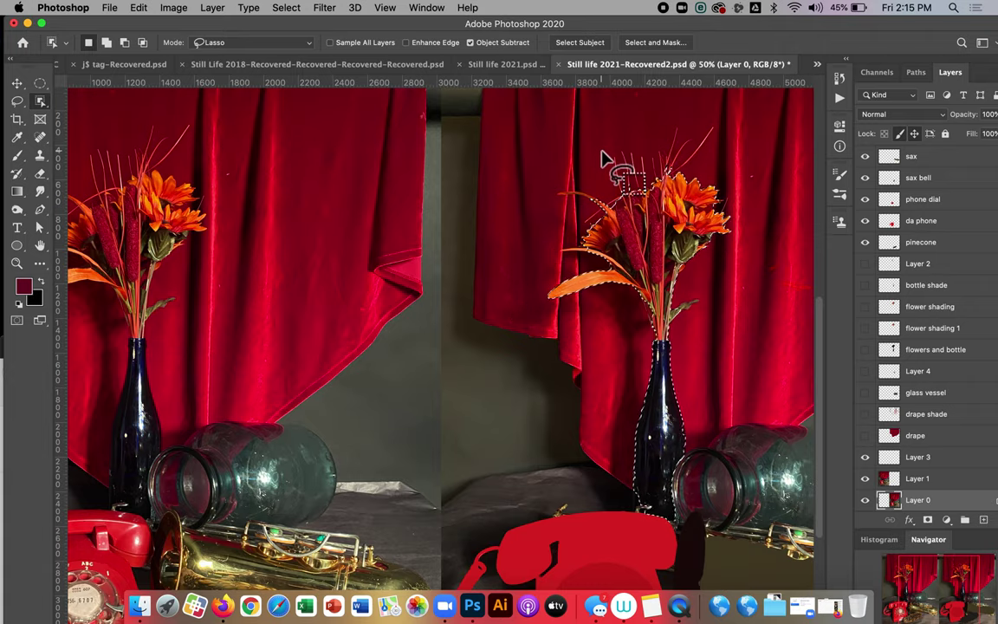
Add the thin curved leaf at the bouquet's upper left to the selection with the Lasso tool, and deselect everything
{"action": "key", "text": "super+equal"}
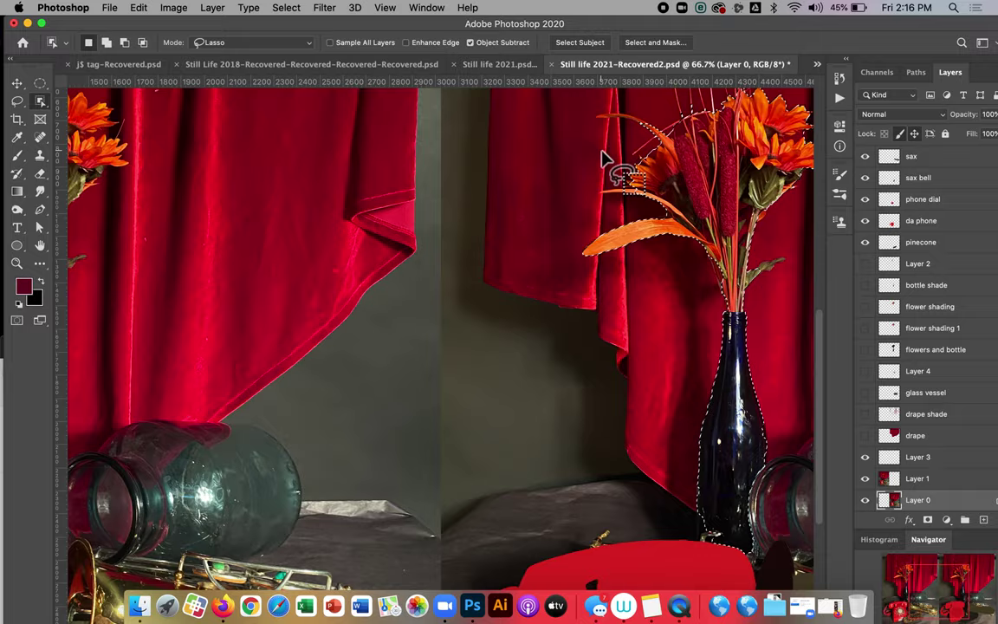
{"action": "scroll", "coordinate": [606, 160], "scroll_direction": "right", "scroll_amount": 5}
{"action": "scroll", "coordinate": [606, 160], "scroll_direction": "up", "scroll_amount": 2}
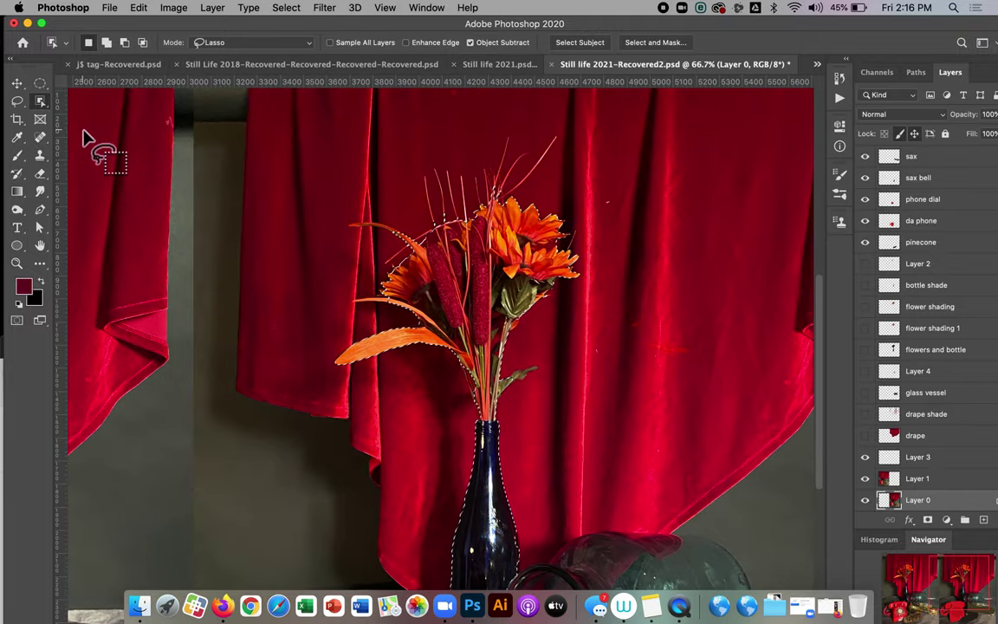
{"action": "left_click", "coordinate": [18, 101]}
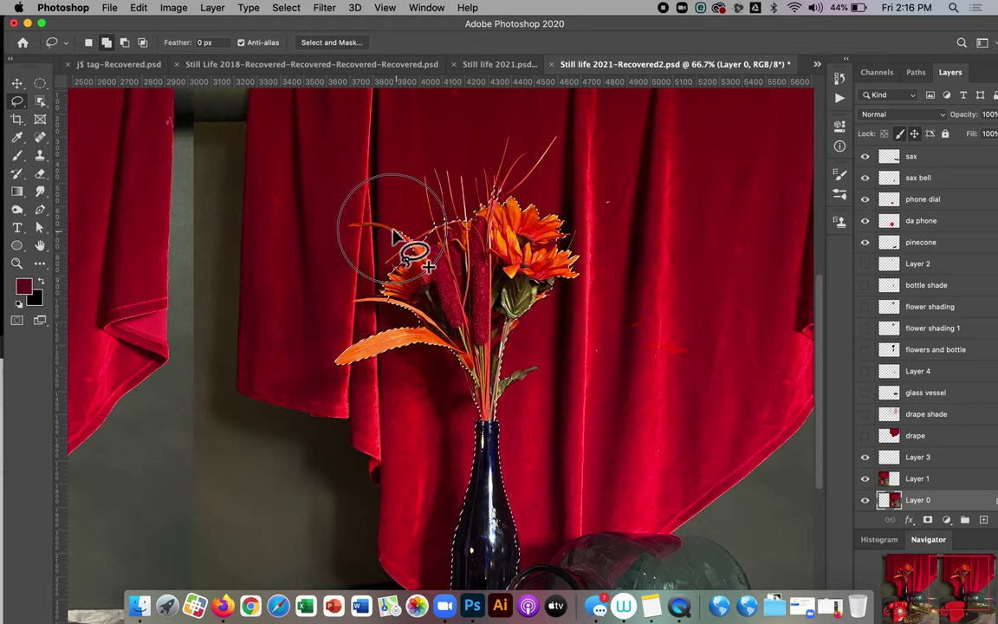
{"action": "mouse_move", "coordinate": [392, 232]}
{"action": "left_mouse_down"}
{"action": "mouse_move", "coordinate": [350, 225]}
{"action": "mouse_move", "coordinate": [410, 244]}
{"action": "mouse_move", "coordinate": [378, 227]}
{"action": "mouse_move", "coordinate": [406, 237]}
{"action": "mouse_move", "coordinate": [416, 321]}
{"action": "mouse_move", "coordinate": [394, 296]}
{"action": "mouse_move", "coordinate": [353, 301]}
{"action": "mouse_move", "coordinate": [396, 303]}
{"action": "left_mouse_up"}
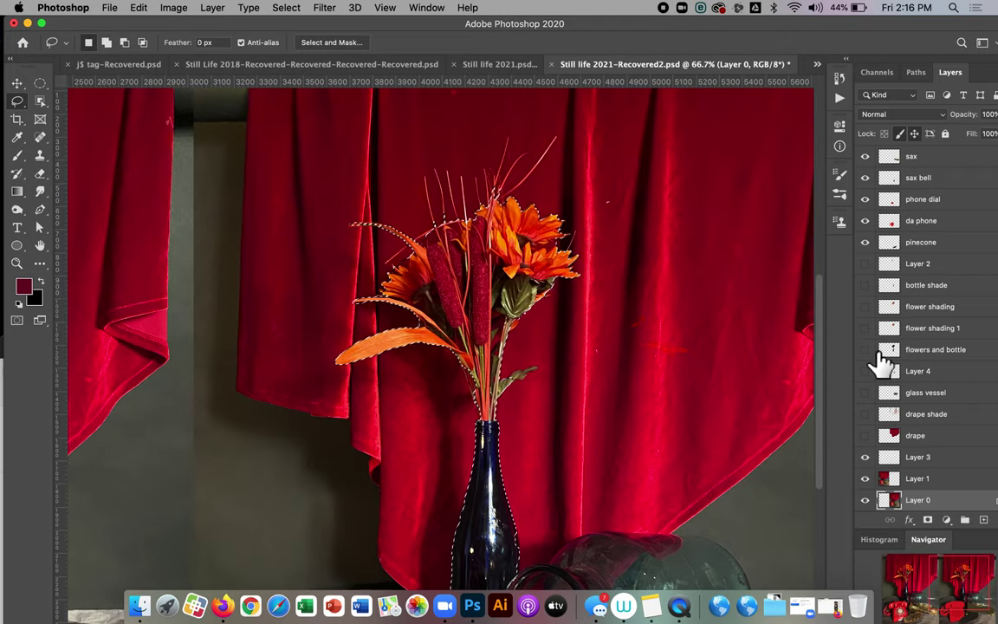
{"action": "key", "text": "super+d"}
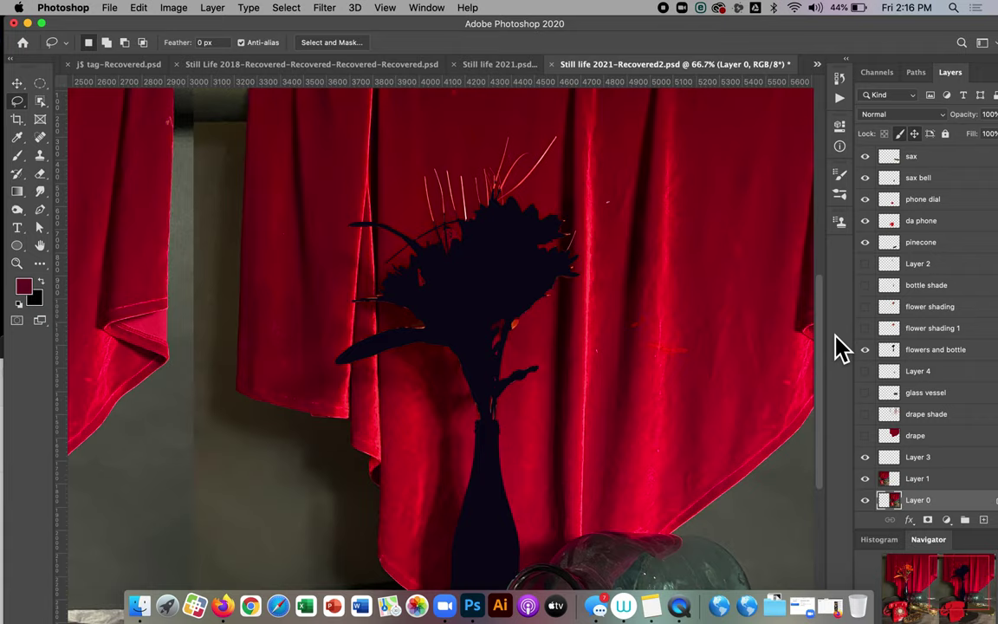
Make the flowers and bottle layer active and toggle its visibility off and back on
{"action": "left_click", "coordinate": [928, 353]}
{"action": "left_click", "coordinate": [865, 350]}
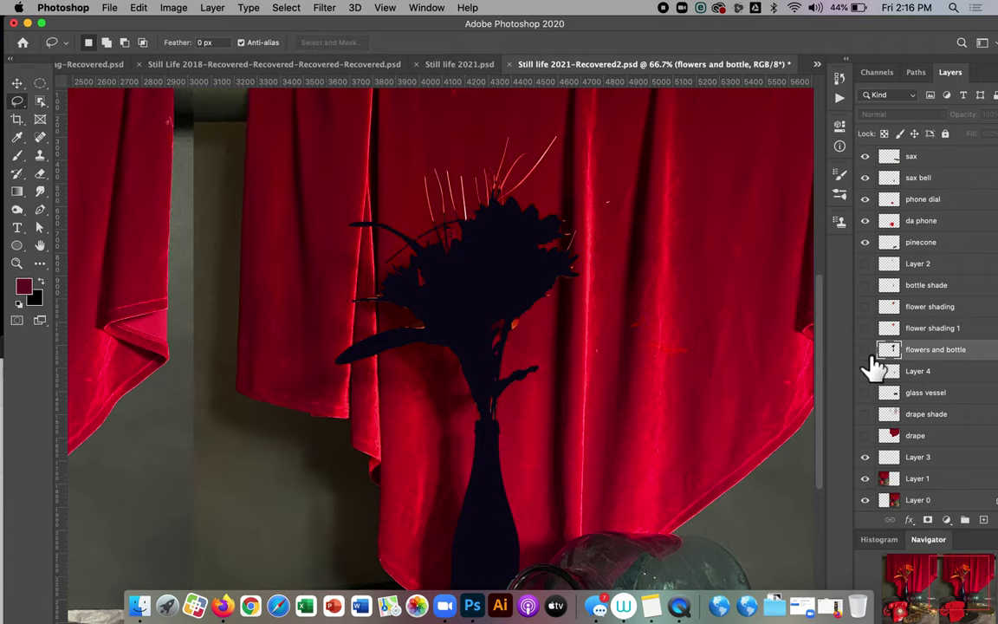
{"action": "left_click", "coordinate": [865, 350]}
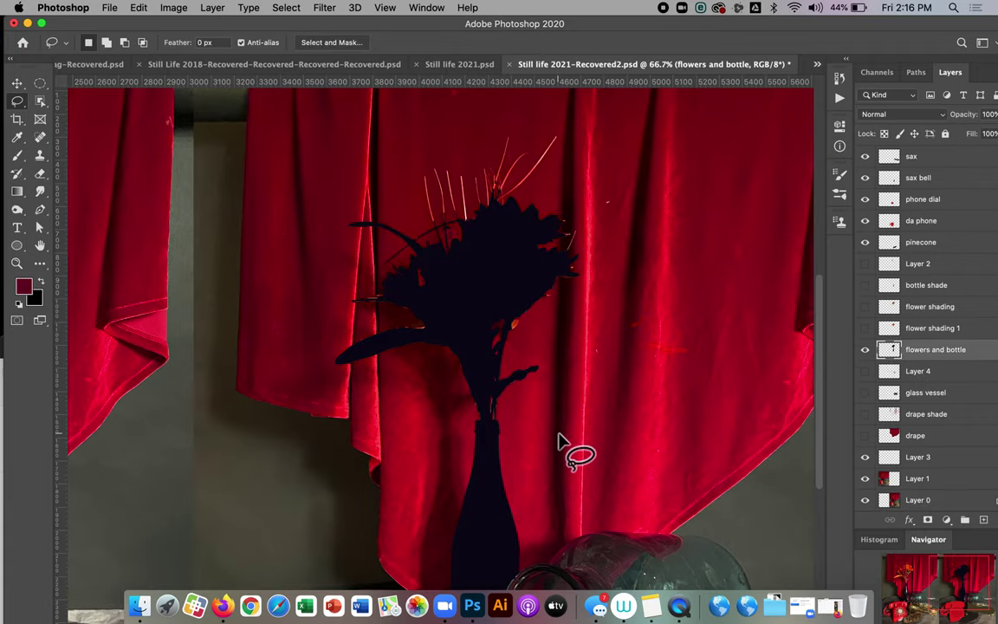
Load the outline of the flowers and bottle layer as a selection, and deselect it
{"action": "scroll", "coordinate": [559, 440], "scroll_direction": "down", "scroll_amount": 3}
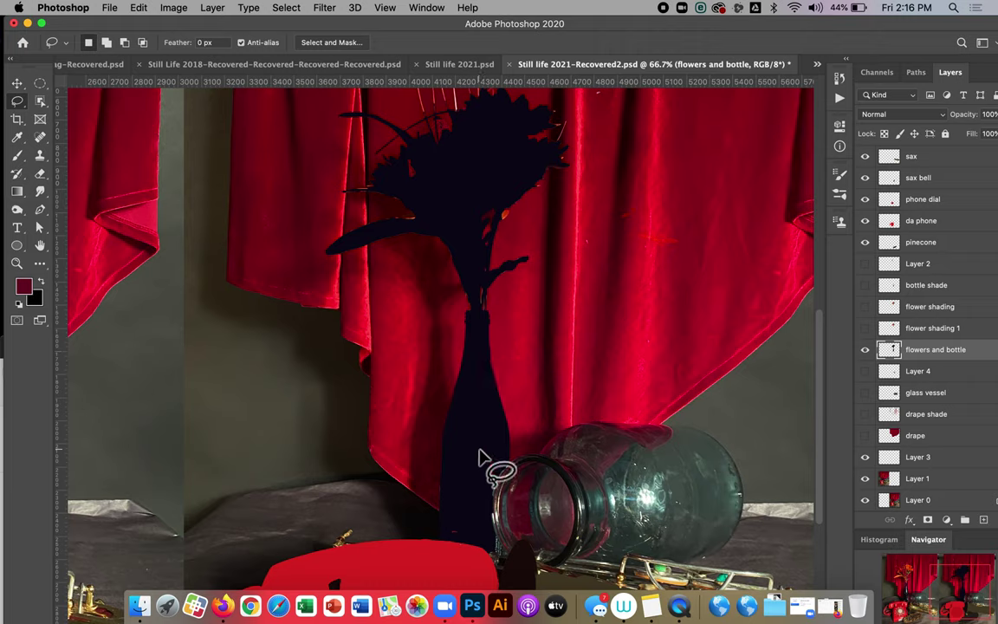
{"action": "scroll", "coordinate": [975, 322], "scroll_direction": "up", "scroll_amount": 1}
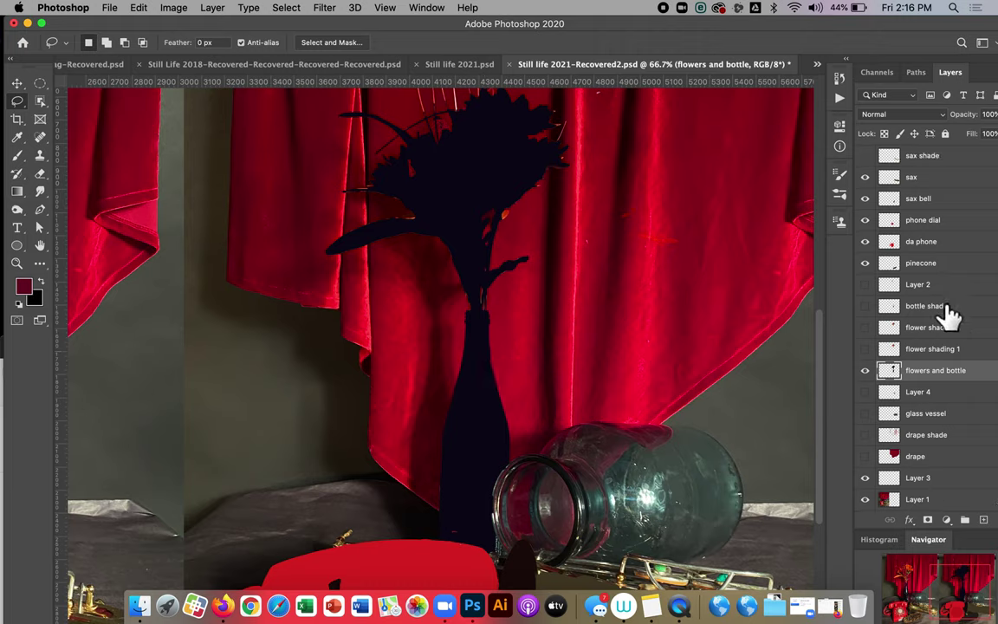
{"action": "left_click", "coordinate": [889, 370], "text": "super"}
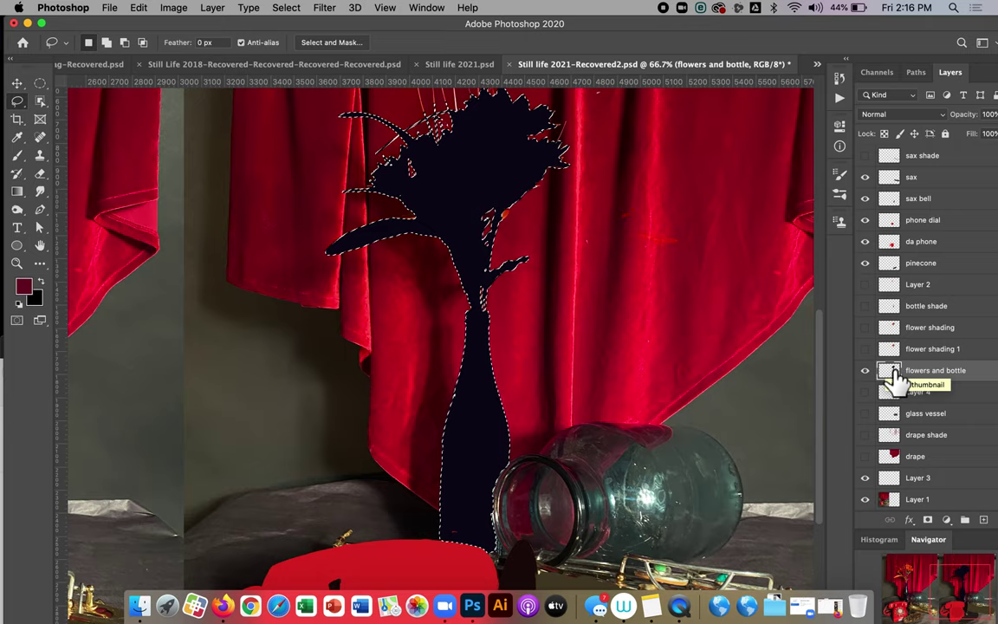
{"action": "scroll", "coordinate": [661, 351], "scroll_direction": "up", "scroll_amount": 3}
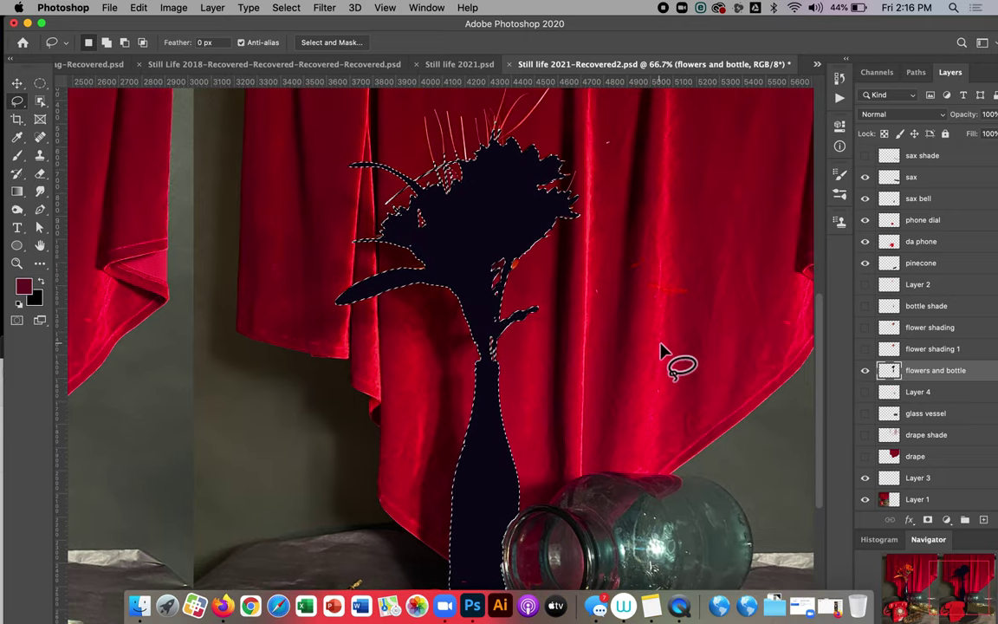
{"action": "key", "text": "super+d"}
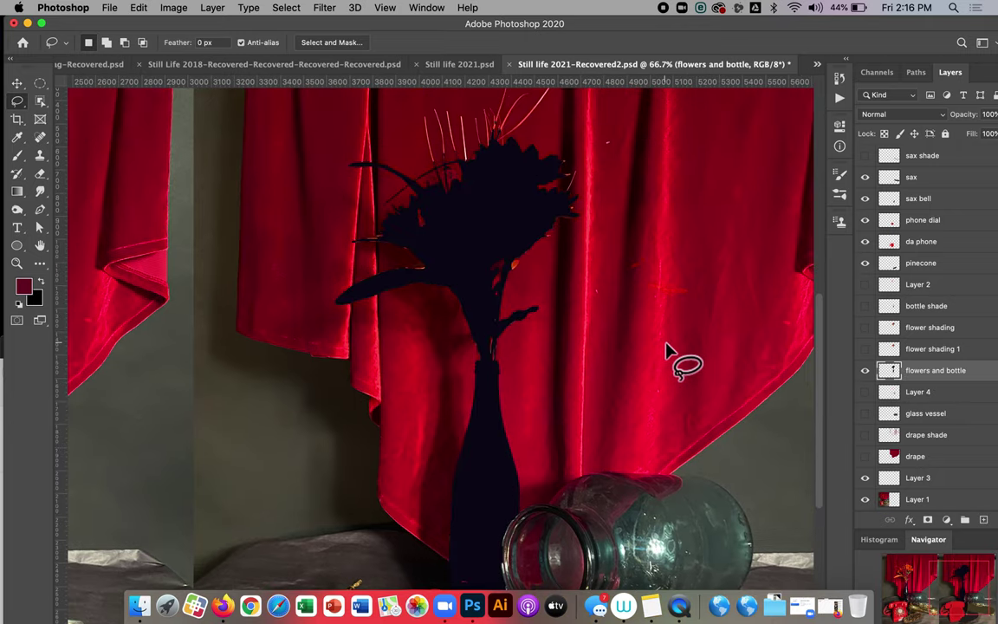
Move the Layer 1 reference photo over the right half of the canvas, with its bouquet beside the dark silhouette
{"action": "key", "text": "super+minus"}
{"action": "key", "text": "super+minus"}
{"action": "key", "text": "super+minus"}
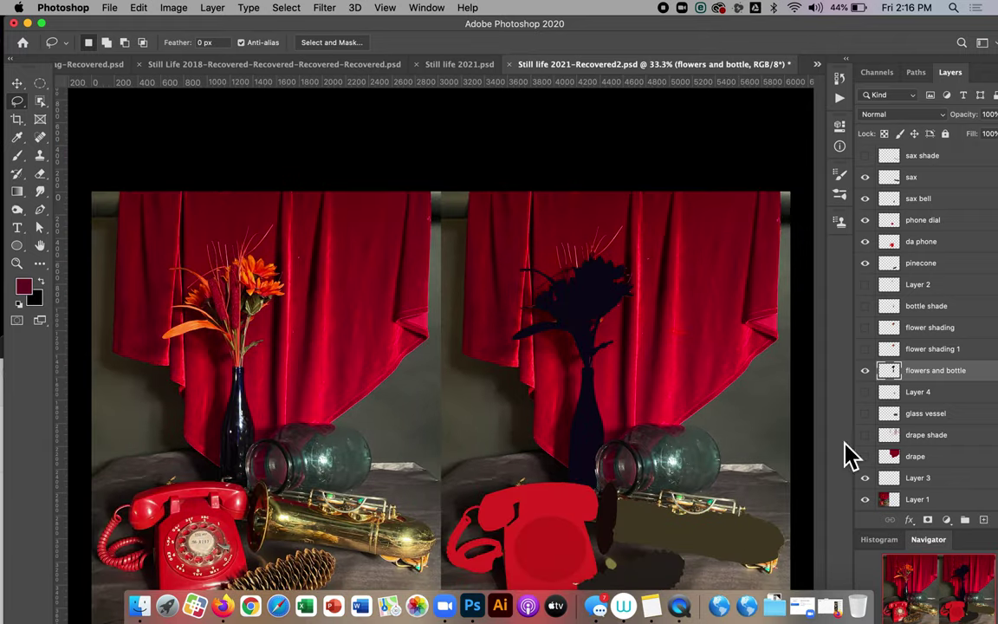
{"action": "scroll", "coordinate": [955, 492], "scroll_direction": "down", "scroll_amount": 1}
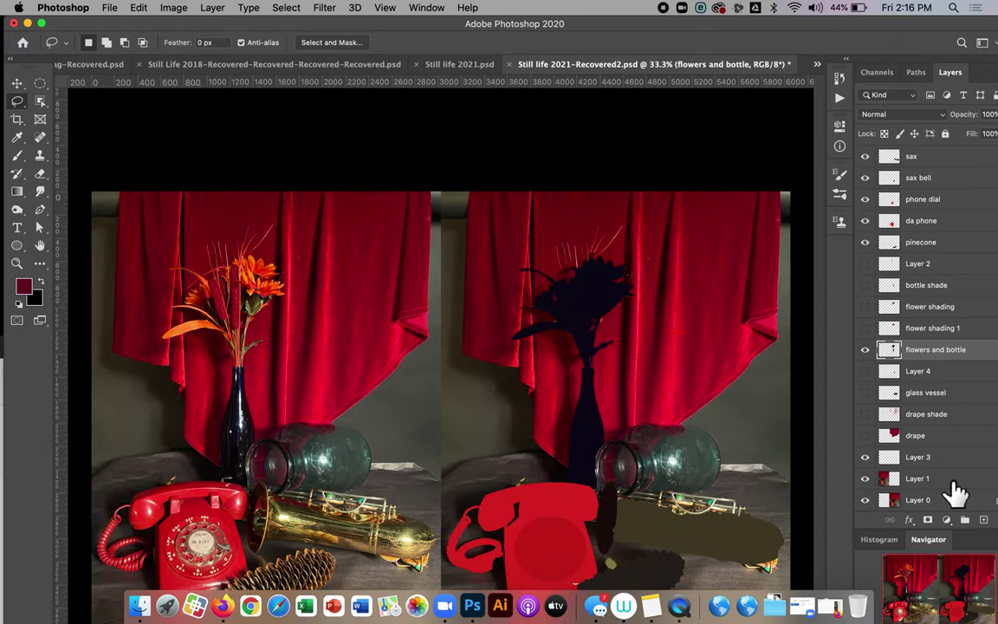
{"action": "left_click", "coordinate": [902, 486]}
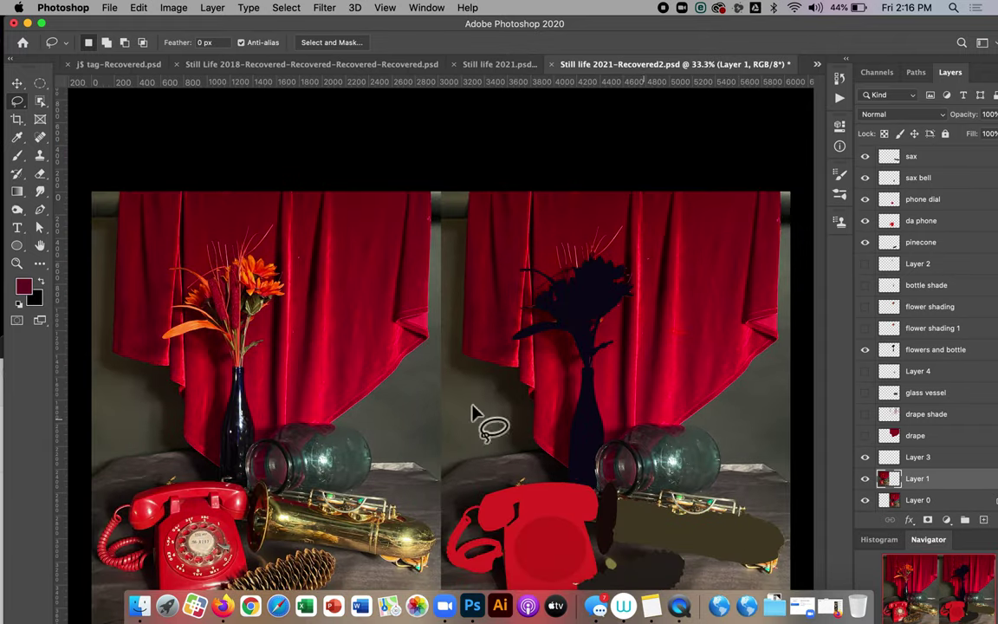
{"action": "left_click", "coordinate": [18, 82]}
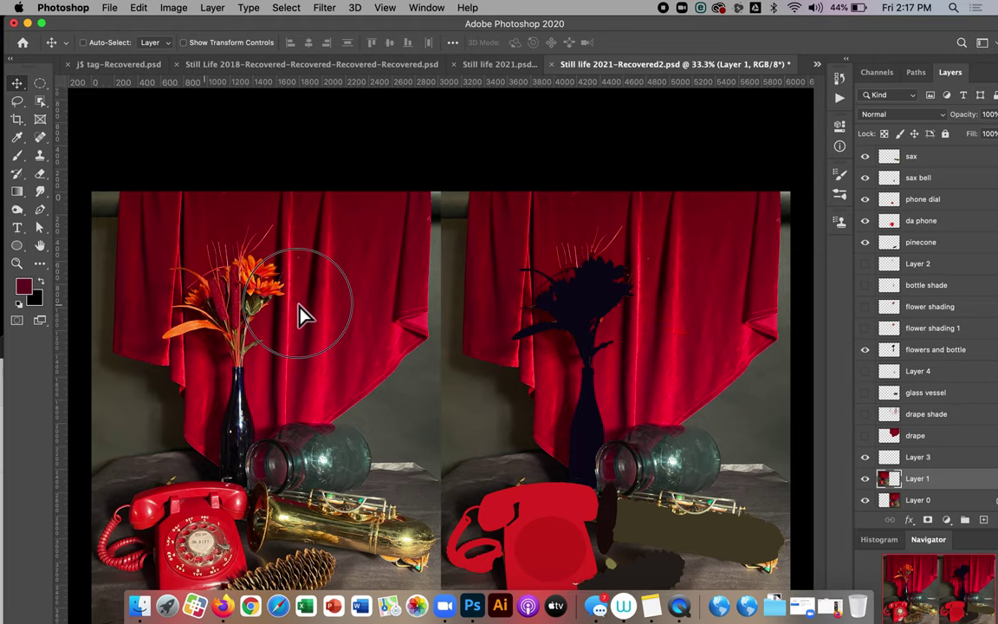
{"action": "left_click_drag", "start_coordinate": [297, 317], "coordinate": [664, 299]}
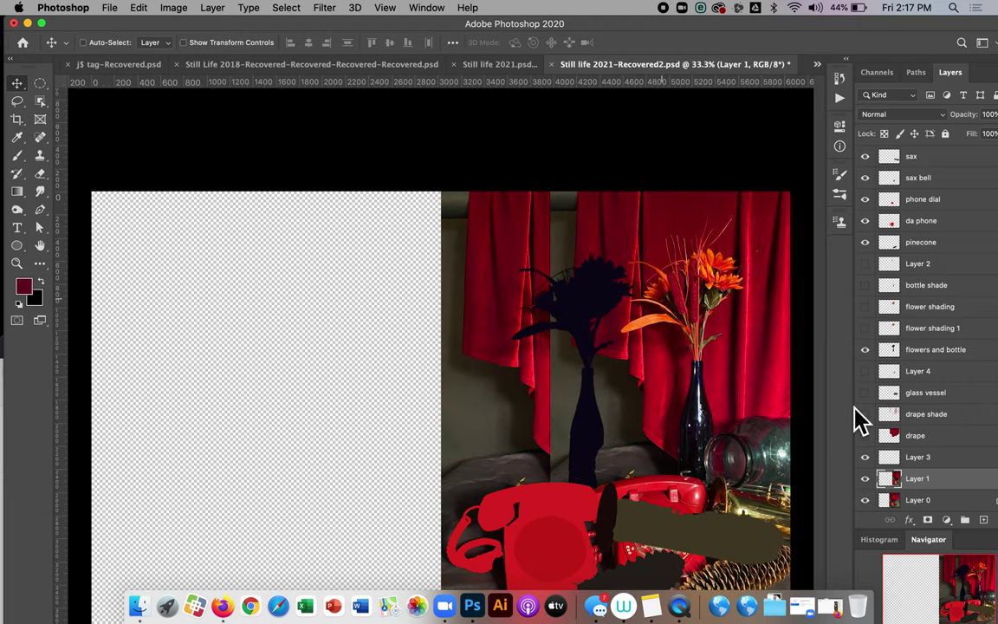
Load the flowers and bottle silhouette as a selection and add a new layer directly above the flowers and bottle layer
{"action": "left_click", "coordinate": [891, 370], "text": "super"}
{"action": "left_click", "coordinate": [983, 519]}
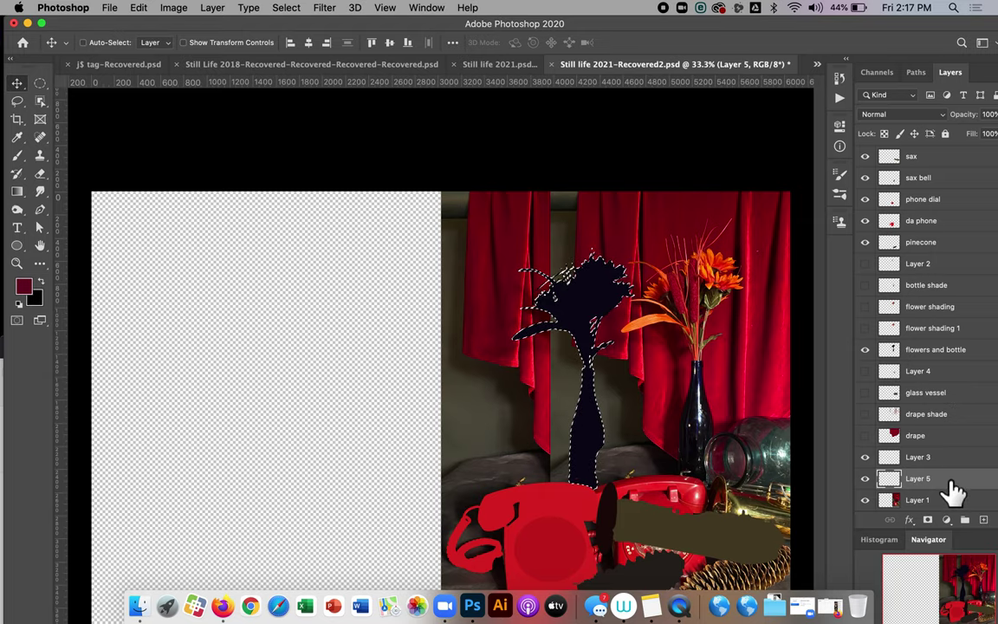
{"action": "mouse_move", "coordinate": [952, 481]}
{"action": "left_mouse_down"}
{"action": "mouse_move", "coordinate": [956, 338]}
{"action": "mouse_move", "coordinate": [942, 351]}
{"action": "left_mouse_up"}
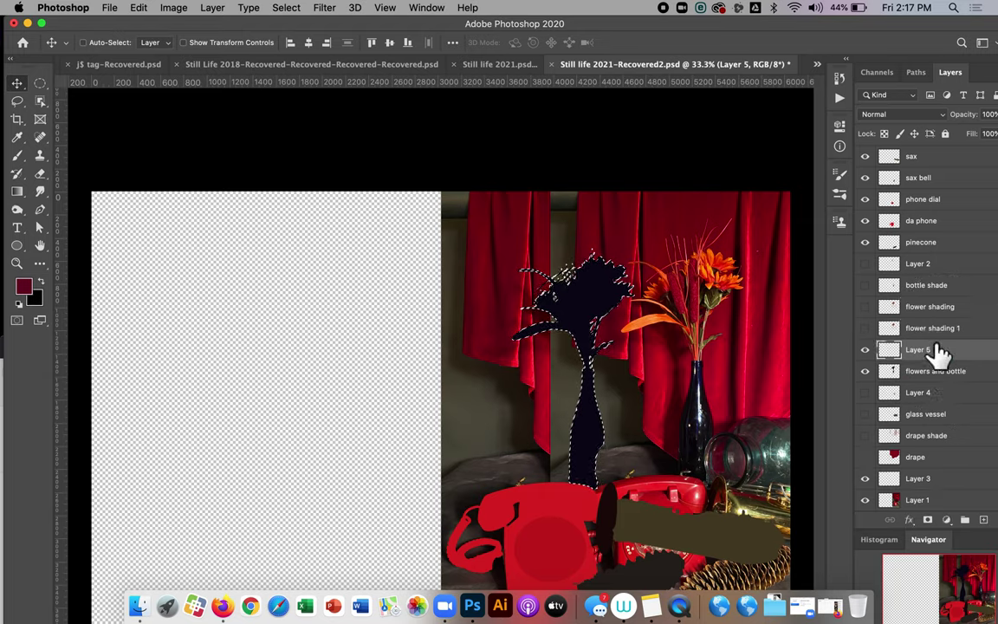
Rename the new layer above flowers and bottle as Flower shade2
{"action": "double_click", "coordinate": [918, 351]}
{"action": "type", "text": "Flower s"}
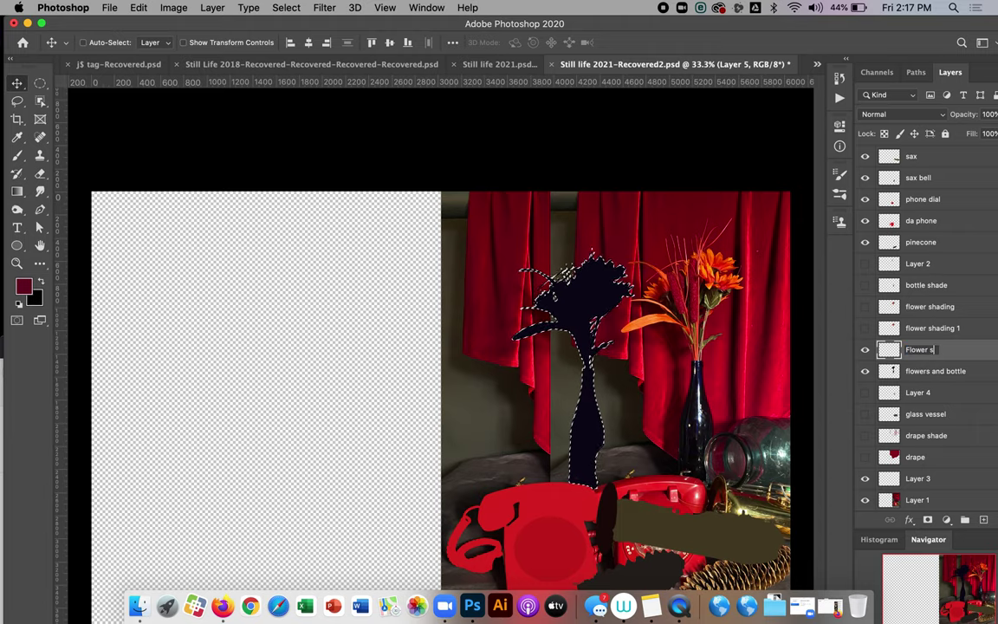
{"action": "type", "text": "h"}
{"action": "key", "text": "BackSpace"}
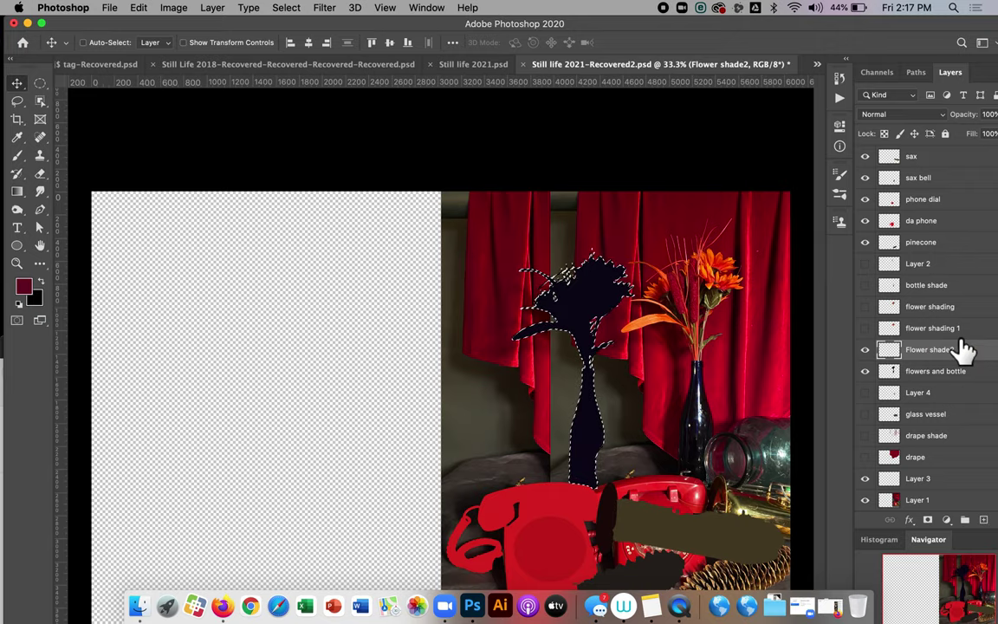
Set up the Soft Round brush with a size of 25 px and a hardness of 65%
{"action": "key", "text": "super+plus"}
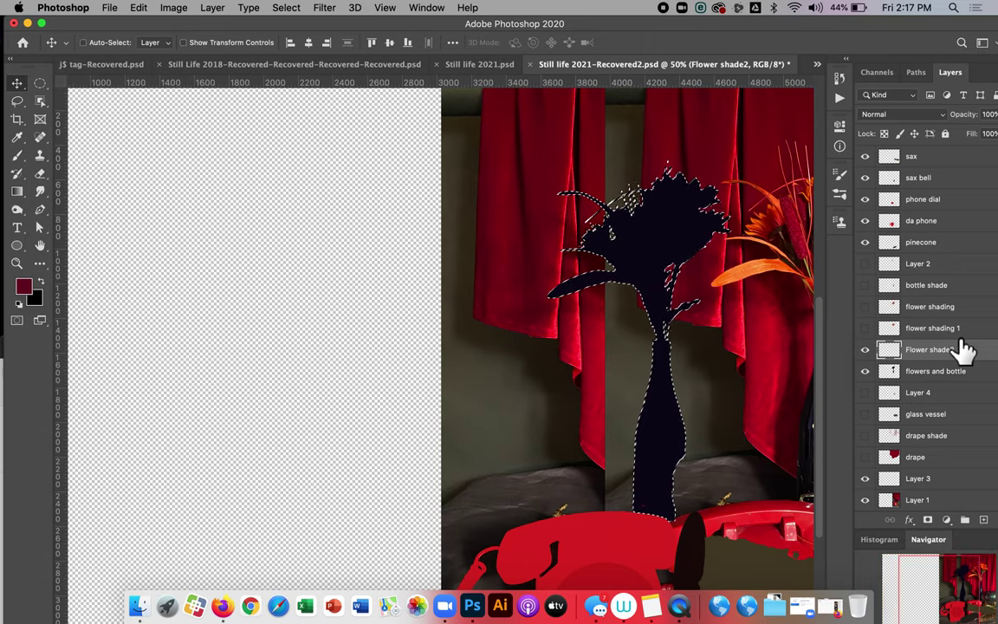
{"action": "left_click_drag", "start_coordinate": [771, 344], "coordinate": [548, 355]}
{"action": "key", "text": "super"}
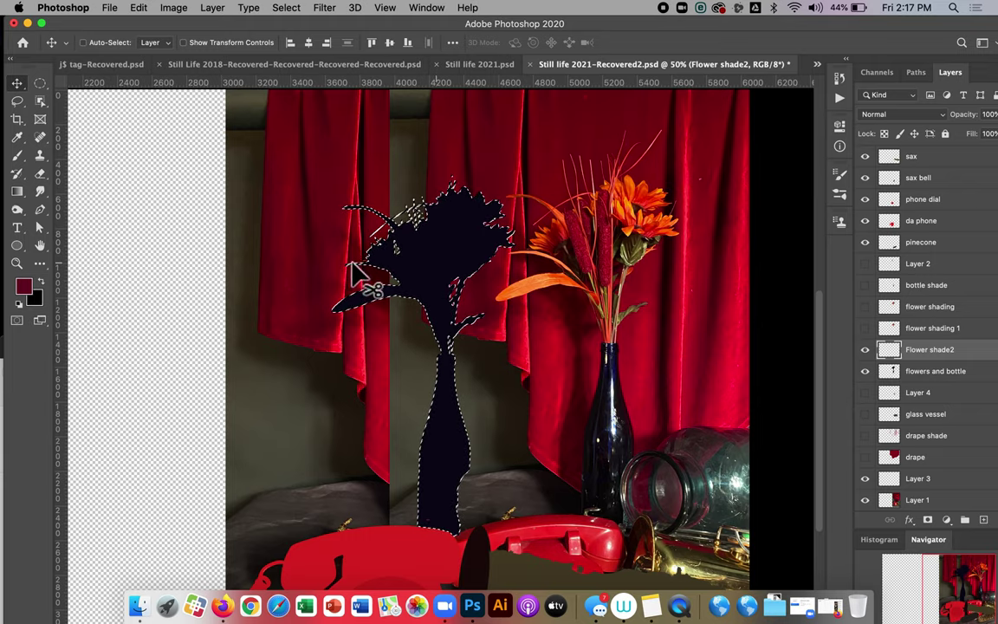
{"action": "left_click", "coordinate": [17, 156]}
{"action": "left_click", "coordinate": [104, 43]}
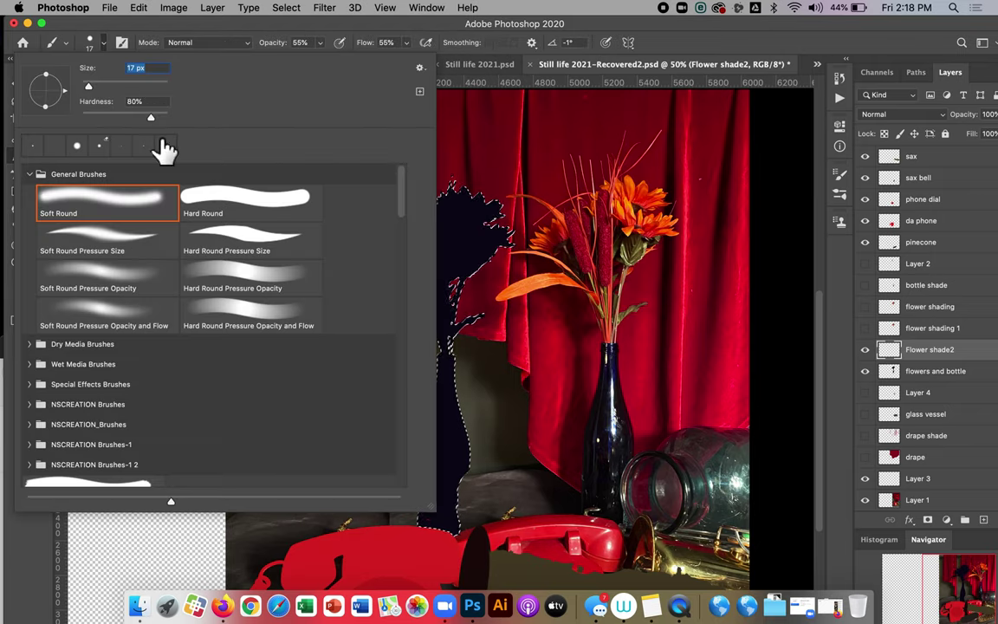
{"action": "left_click_drag", "start_coordinate": [150, 121], "coordinate": [138, 119]}
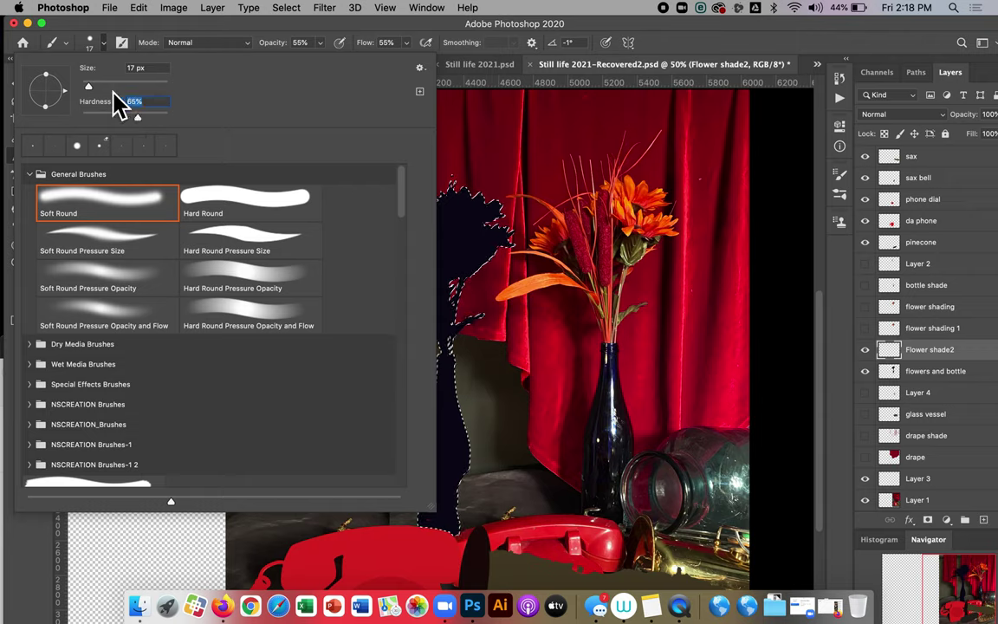
{"action": "left_click_drag", "start_coordinate": [96, 88], "coordinate": [98, 88]}
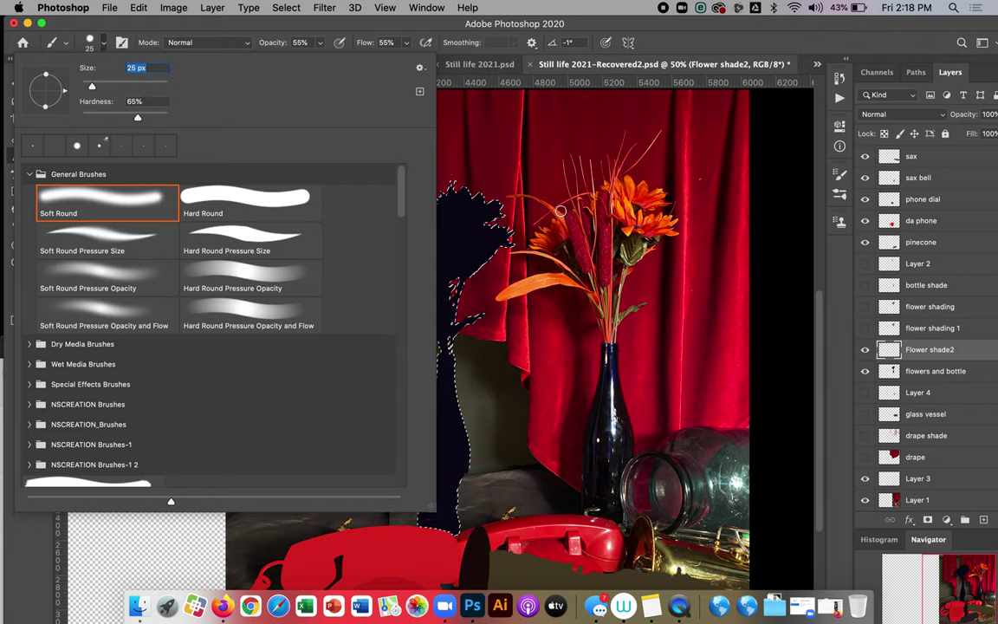
{"action": "key", "text": "Return"}
Review the brush's Transfer settings for opacity and flow control, and close the brush settings
{"action": "left_click", "coordinate": [121, 42]}
{"action": "left_click", "coordinate": [118, 45]}
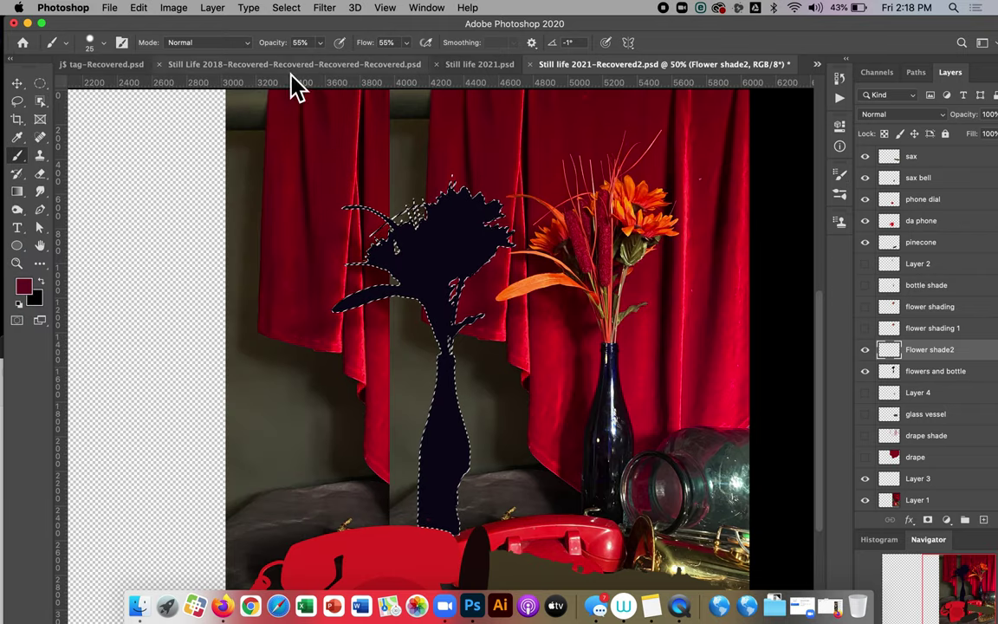
{"action": "left_click", "coordinate": [120, 42]}
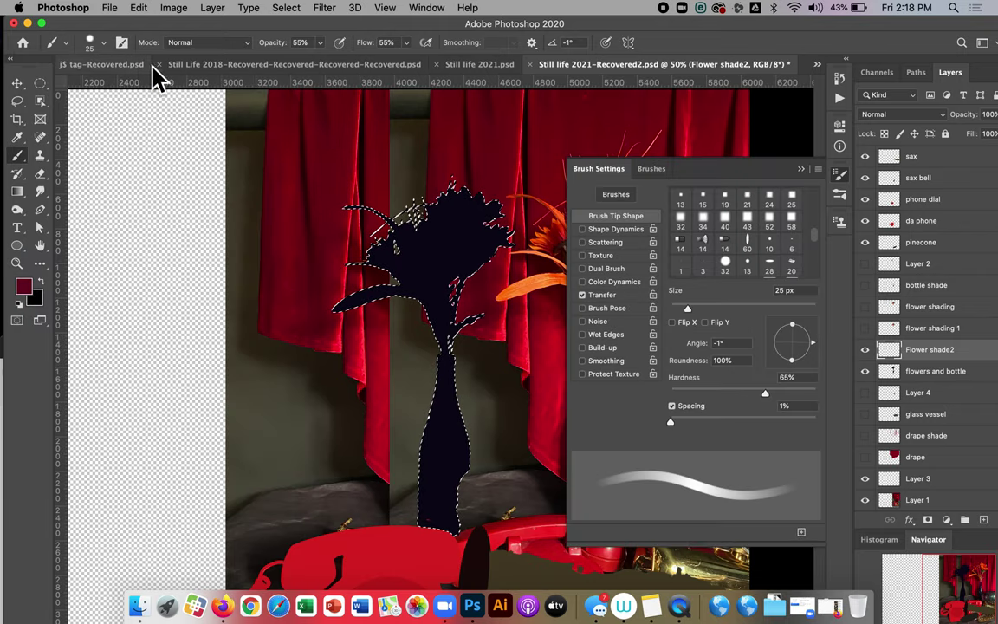
{"action": "left_click", "coordinate": [617, 296]}
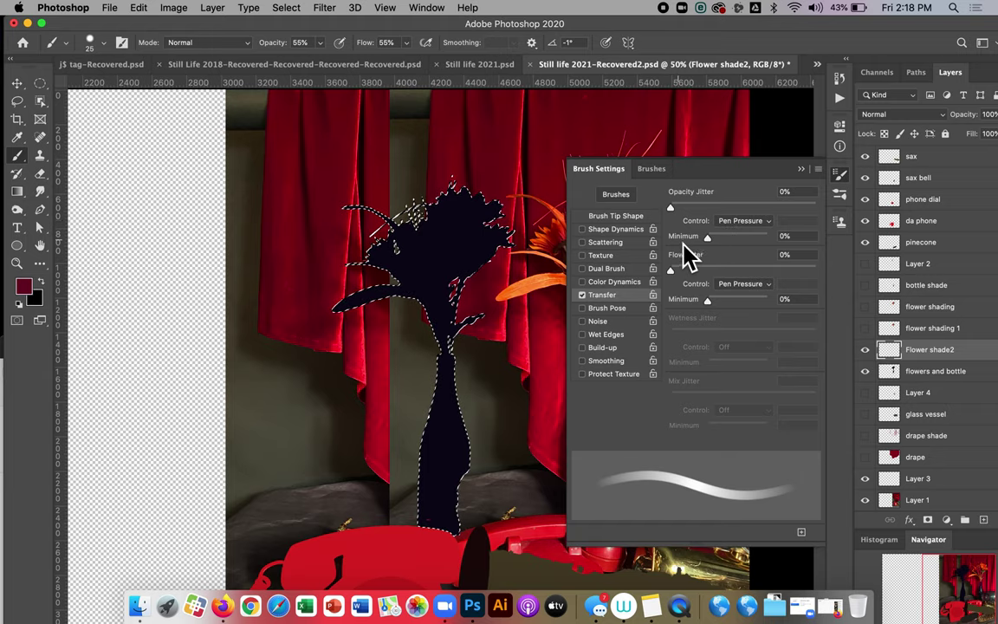
{"action": "left_click", "coordinate": [802, 169]}
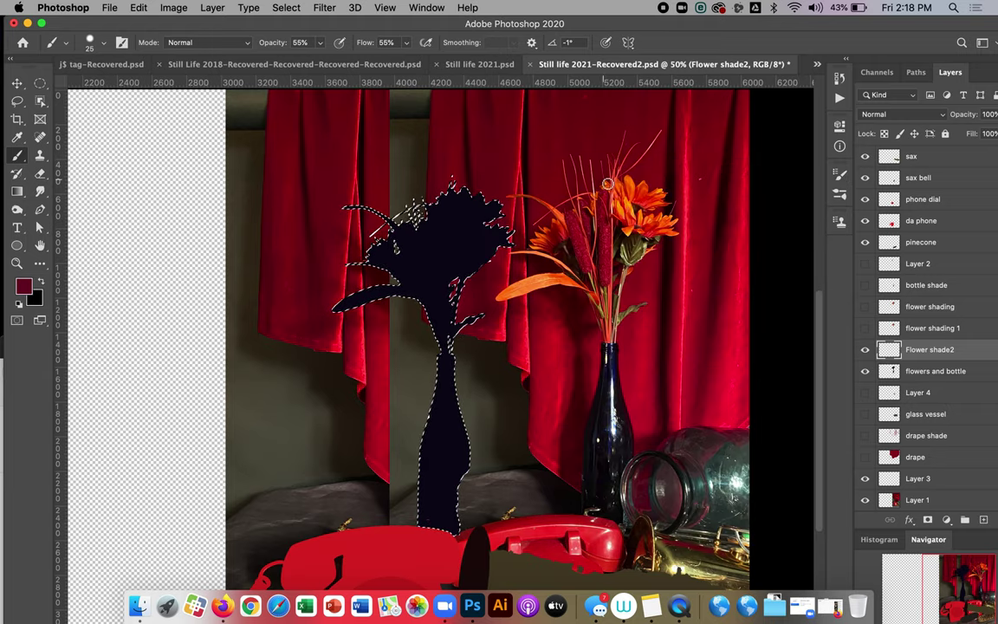
Paint the upright cattail in the silhouette with dark red, adding pinkish-red highlights sampled from the cattail in the reference photo
{"action": "key", "text": "super+equal"}
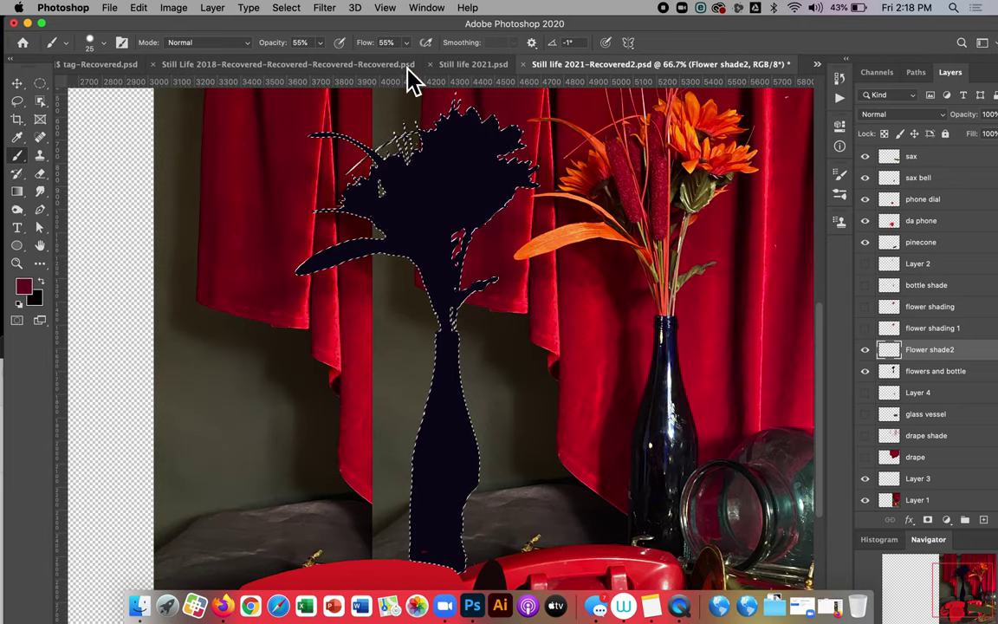
{"action": "mouse_move", "coordinate": [441, 160]}
{"action": "left_mouse_down"}
{"action": "mouse_move", "coordinate": [426, 214]}
{"action": "mouse_move", "coordinate": [404, 200]}
{"action": "left_mouse_up"}
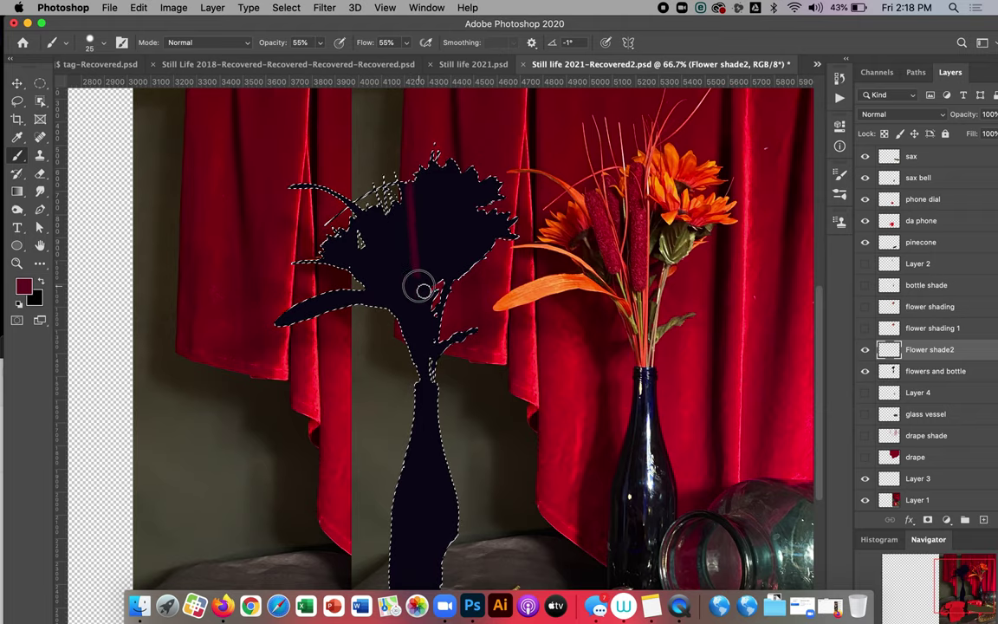
{"action": "left_click", "coordinate": [645, 224], "text": "alt"}
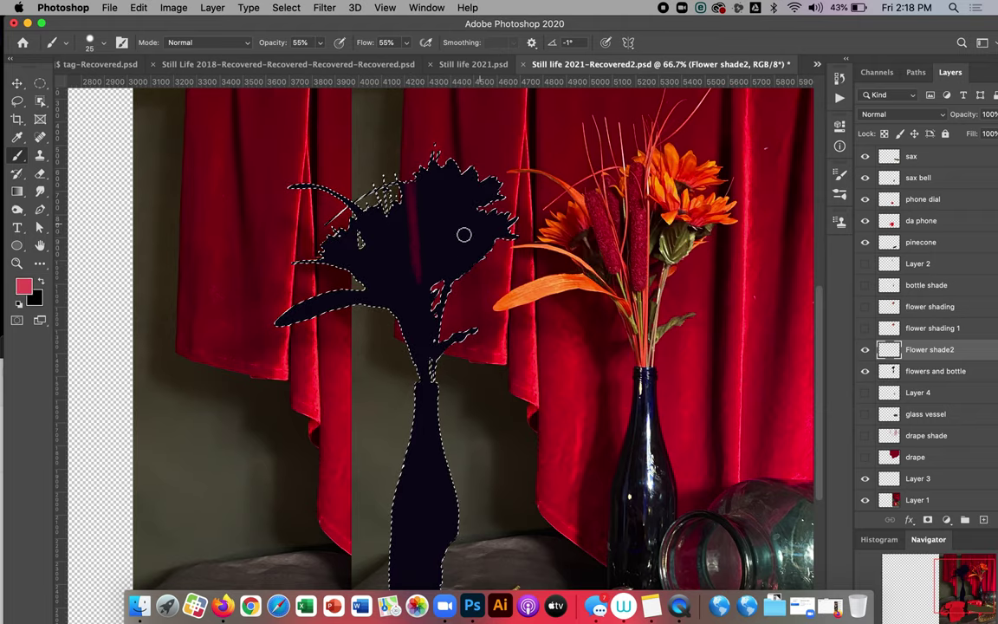
{"action": "left_click_drag", "start_coordinate": [417, 194], "coordinate": [419, 187]}
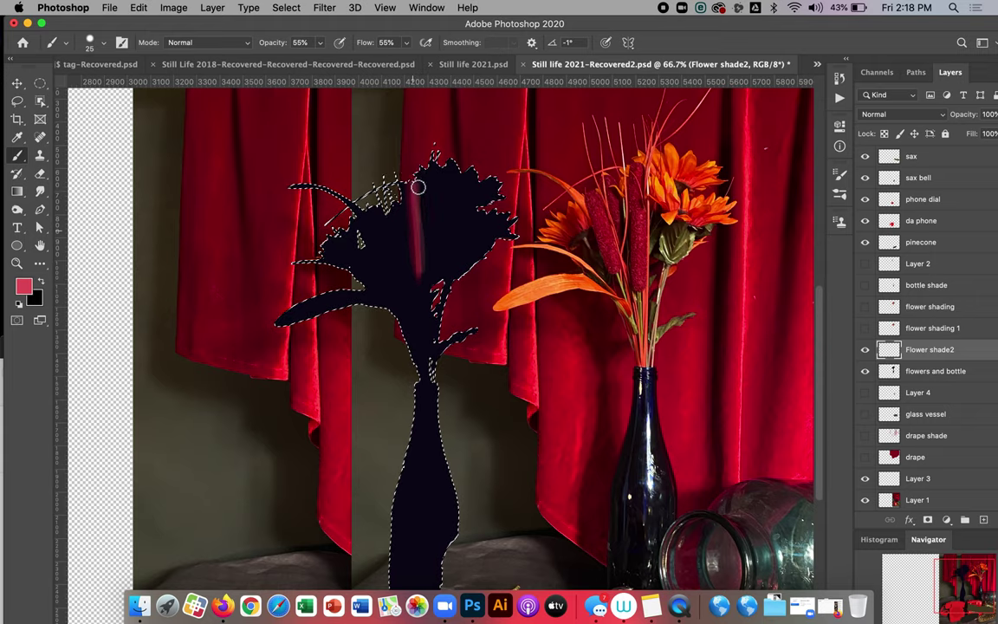
{"action": "left_click_drag", "start_coordinate": [428, 294], "coordinate": [422, 230]}
{"action": "mouse_move", "coordinate": [427, 316]}
{"action": "left_mouse_down"}
{"action": "mouse_move", "coordinate": [420, 229]}
{"action": "mouse_move", "coordinate": [422, 318]}
{"action": "mouse_move", "coordinate": [420, 278]}
{"action": "mouse_move", "coordinate": [424, 317]}
{"action": "left_mouse_up"}
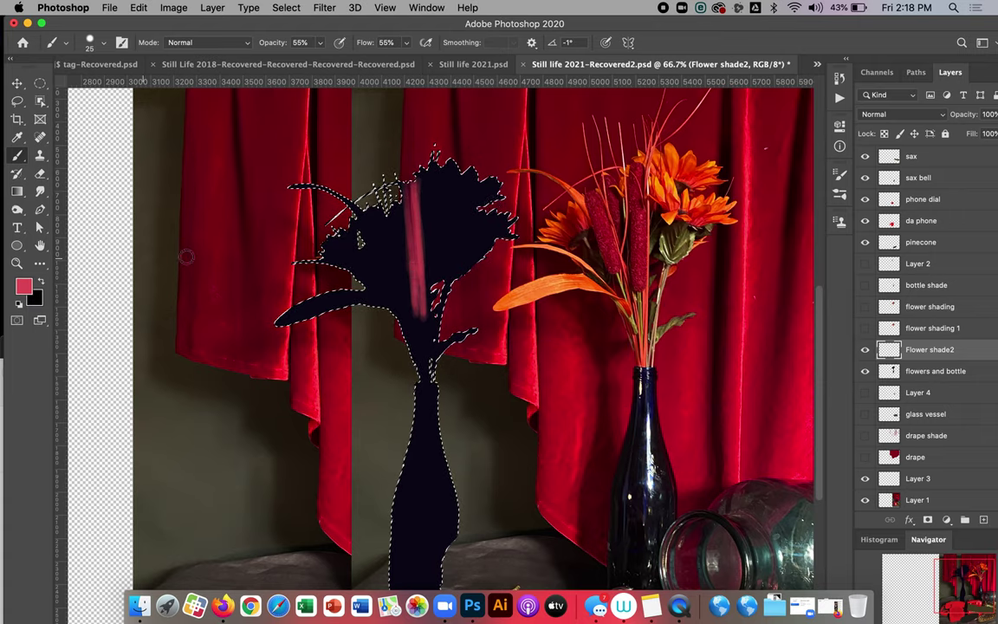
Paint the slanted cattail beside the upright one with dark red sampled from the reference photo
{"action": "left_click", "coordinate": [650, 247], "text": "alt"}
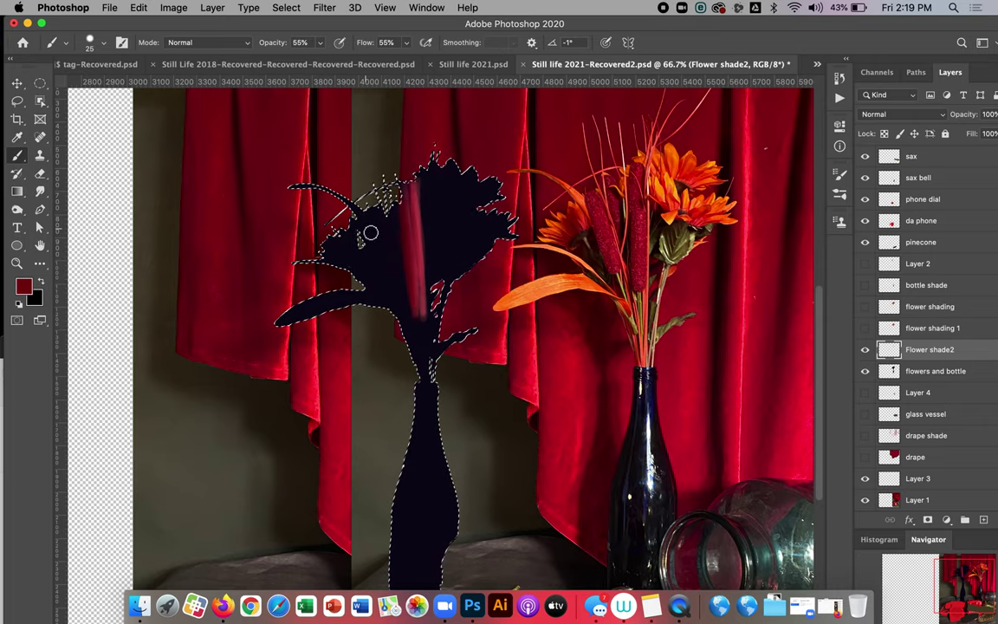
{"action": "mouse_move", "coordinate": [381, 227]}
{"action": "left_mouse_down"}
{"action": "mouse_move", "coordinate": [398, 277]}
{"action": "mouse_move", "coordinate": [396, 261]}
{"action": "mouse_move", "coordinate": [391, 268]}
{"action": "left_mouse_up"}
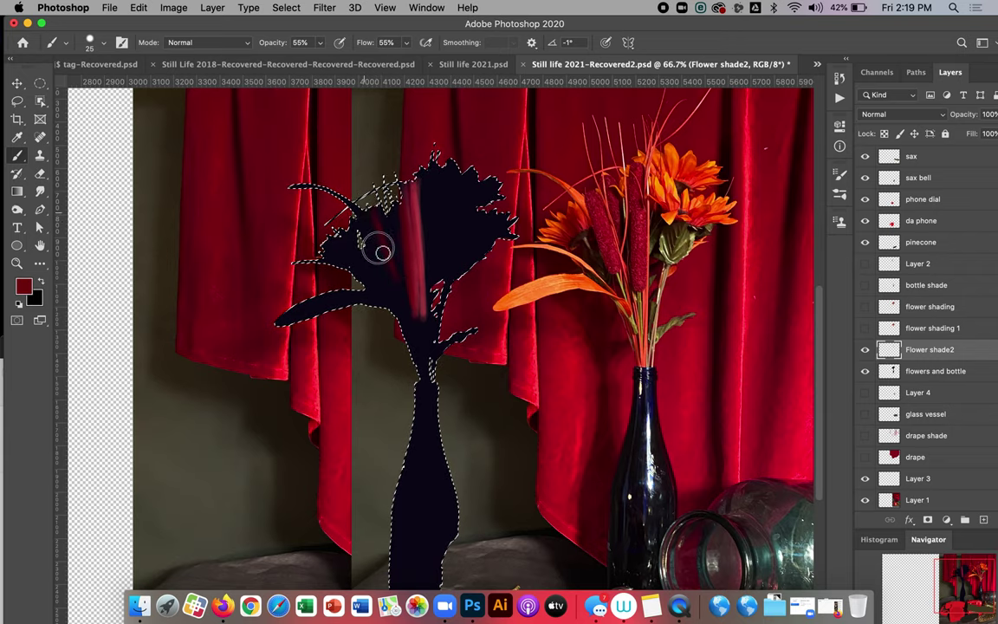
{"action": "left_click_drag", "start_coordinate": [375, 225], "coordinate": [391, 290]}
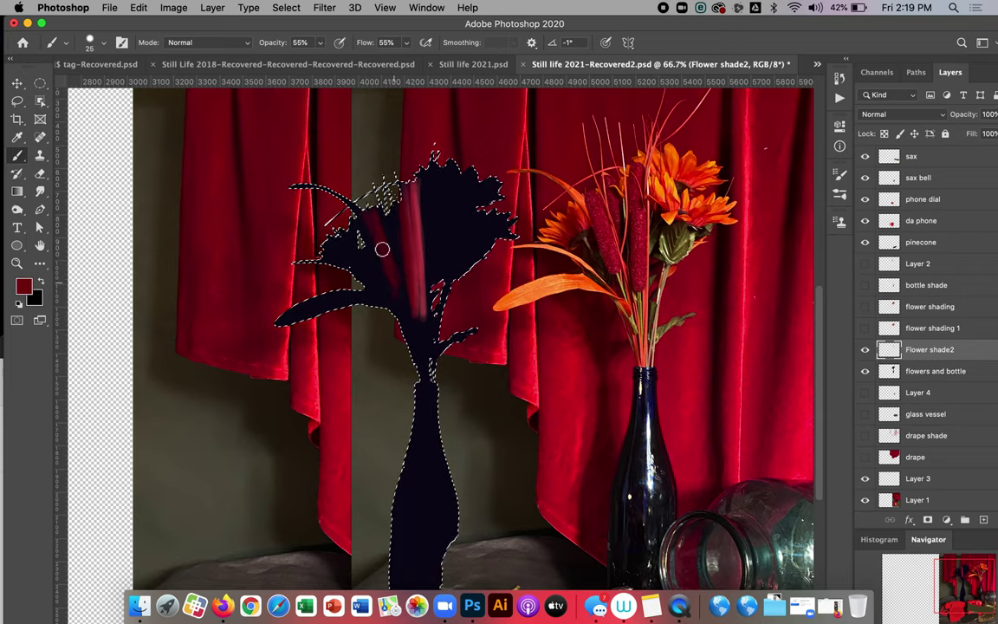
{"action": "left_click_drag", "start_coordinate": [382, 250], "coordinate": [409, 300]}
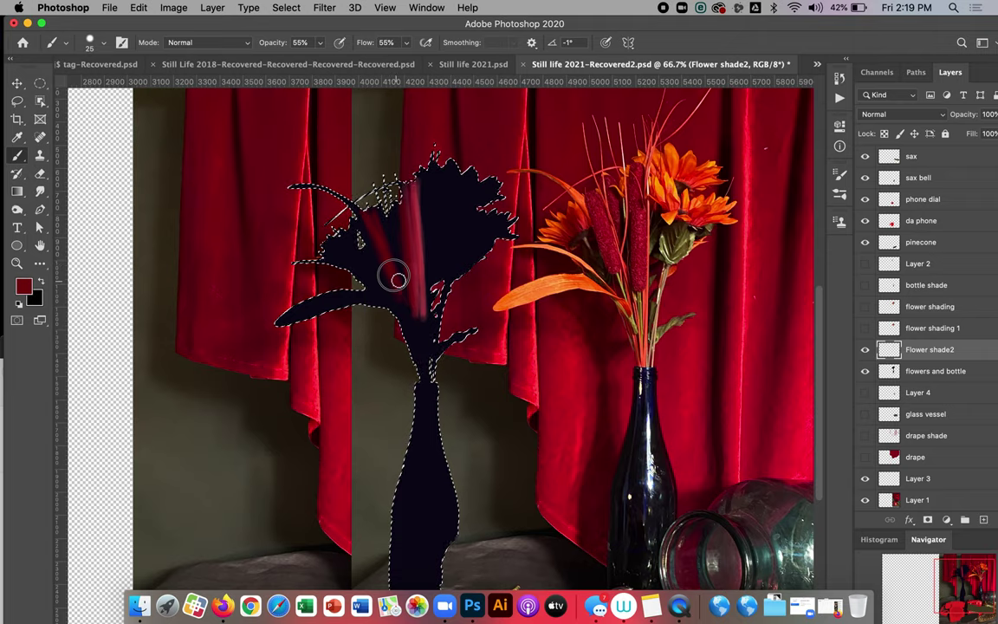
{"action": "left_click_drag", "start_coordinate": [373, 219], "coordinate": [401, 296]}
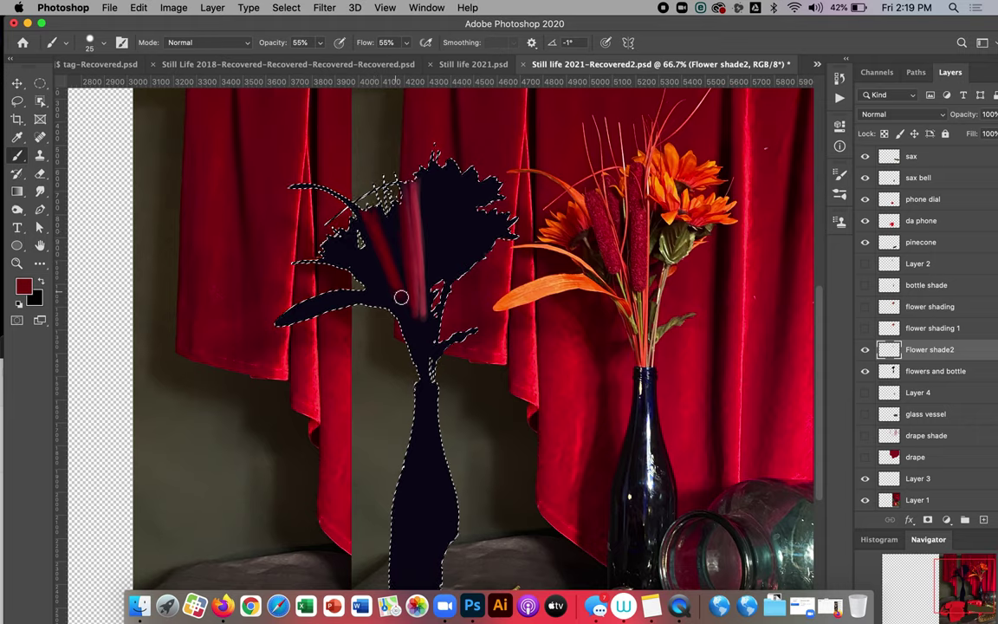
Add lighter crimson to the slanted cattail and blend reds between both cattails, sampling colors from the painting and the photo
{"action": "left_click", "coordinate": [420, 252], "text": "alt"}
{"action": "mouse_move", "coordinate": [420, 252]}
{"action": "left_mouse_down"}
{"action": "mouse_move", "coordinate": [374, 251]}
{"action": "mouse_move", "coordinate": [403, 288]}
{"action": "left_mouse_up"}
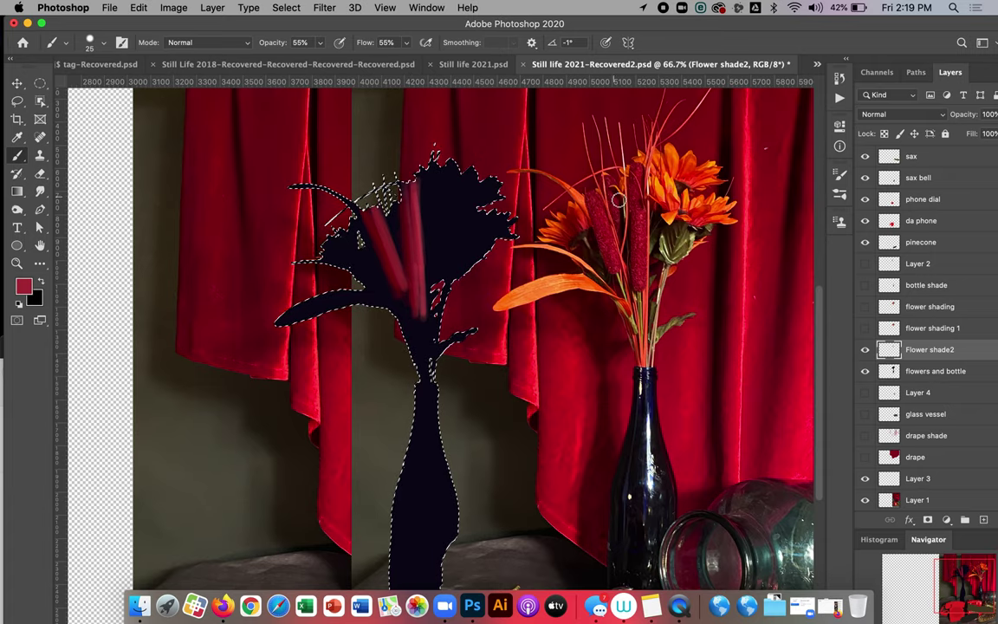
{"action": "left_click", "coordinate": [617, 202], "text": "alt"}
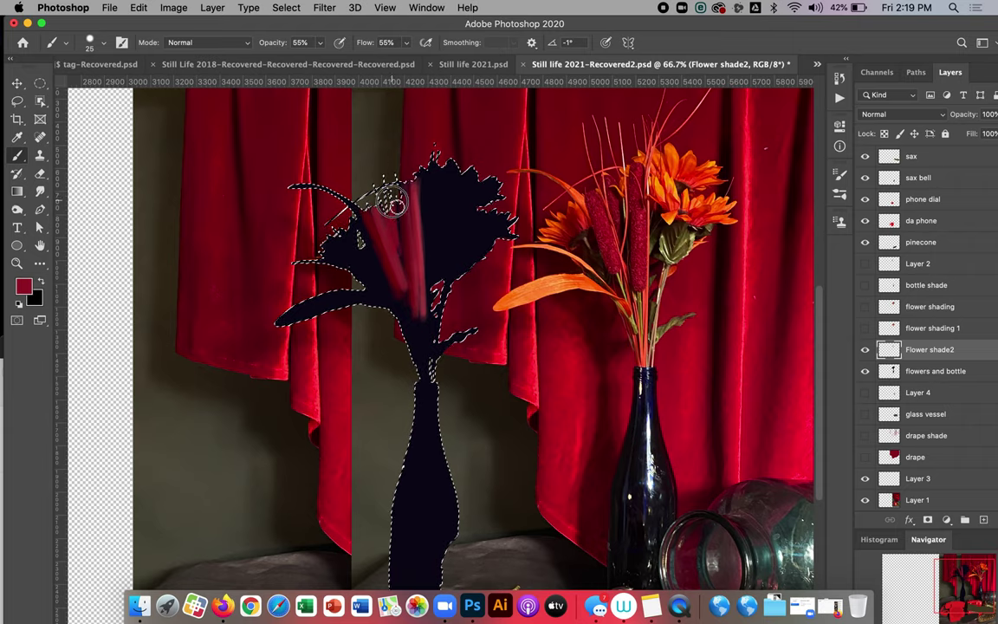
{"action": "left_click", "coordinate": [400, 276], "text": "alt"}
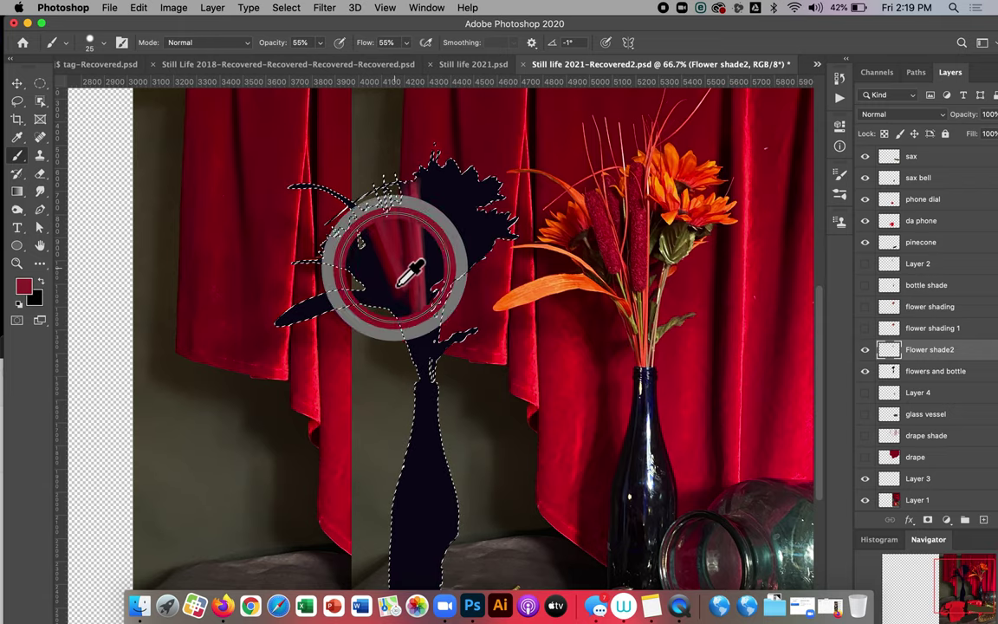
{"action": "left_click", "coordinate": [393, 285], "text": "alt"}
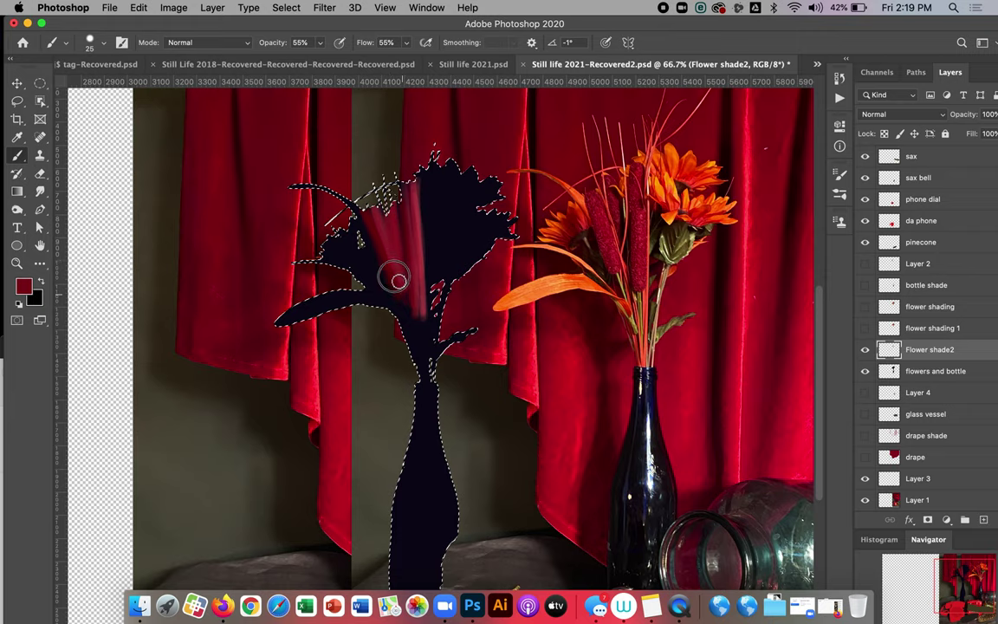
Fill the wide lower leaf with orange sampled from the photo, raising brush opacity to 64% and flow to 62%
{"action": "left_click", "coordinate": [539, 293], "text": "alt"}
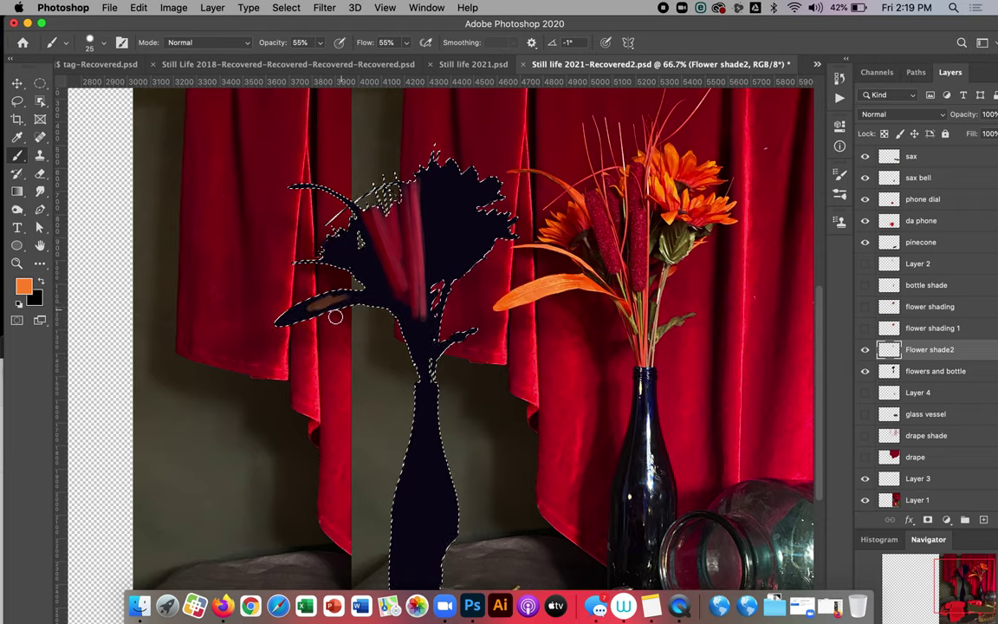
{"action": "mouse_move", "coordinate": [312, 307]}
{"action": "left_mouse_down"}
{"action": "mouse_move", "coordinate": [342, 320]}
{"action": "mouse_move", "coordinate": [314, 308]}
{"action": "mouse_move", "coordinate": [350, 307]}
{"action": "left_mouse_up"}
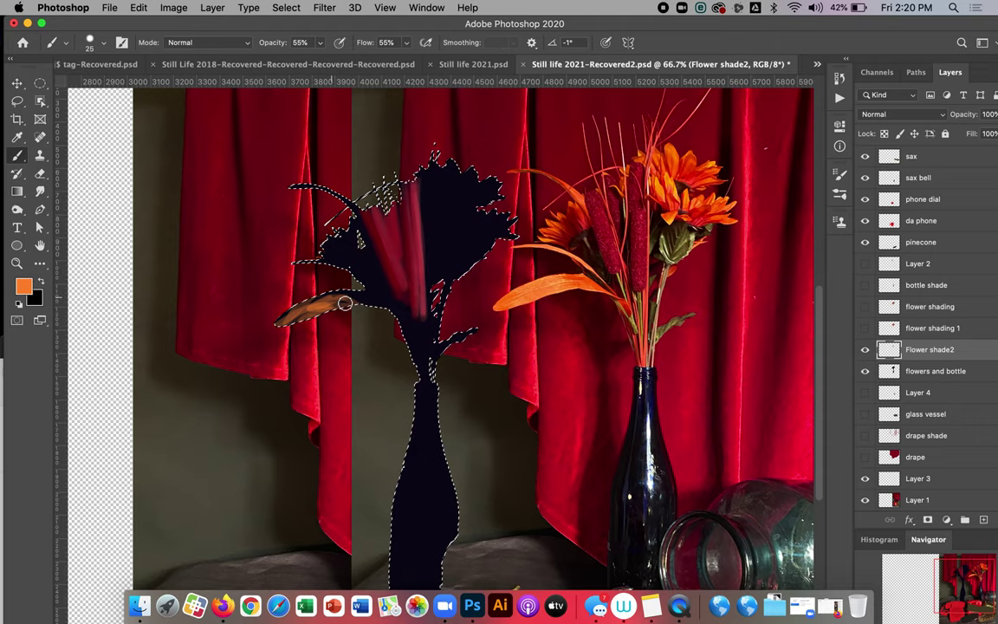
{"action": "left_click_drag", "start_coordinate": [277, 49], "coordinate": [383, 52]}
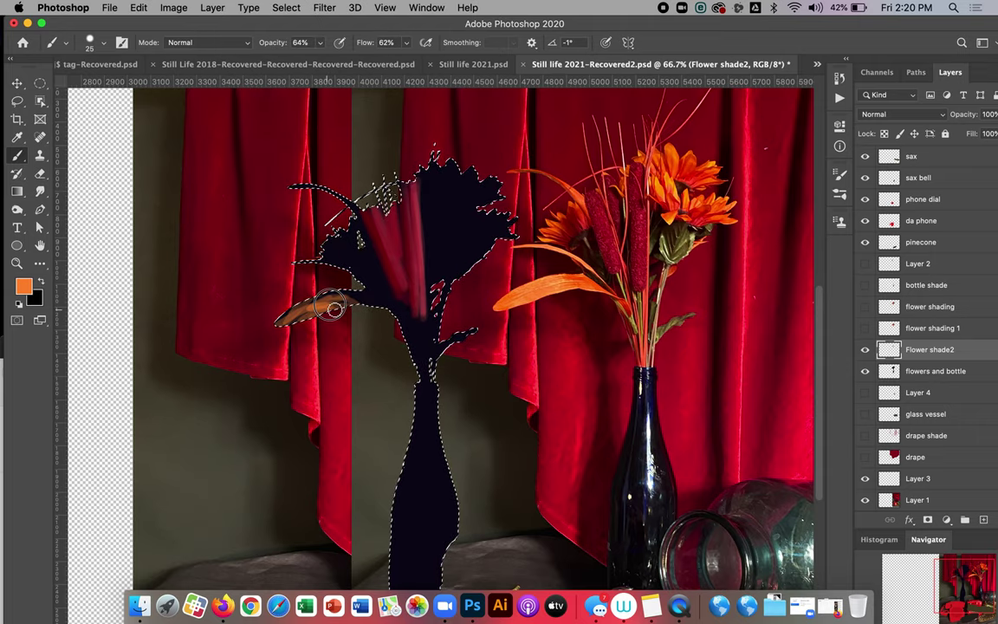
{"action": "mouse_move", "coordinate": [334, 310]}
{"action": "left_mouse_down"}
{"action": "mouse_move", "coordinate": [343, 299]}
{"action": "mouse_move", "coordinate": [351, 311]}
{"action": "left_mouse_up"}
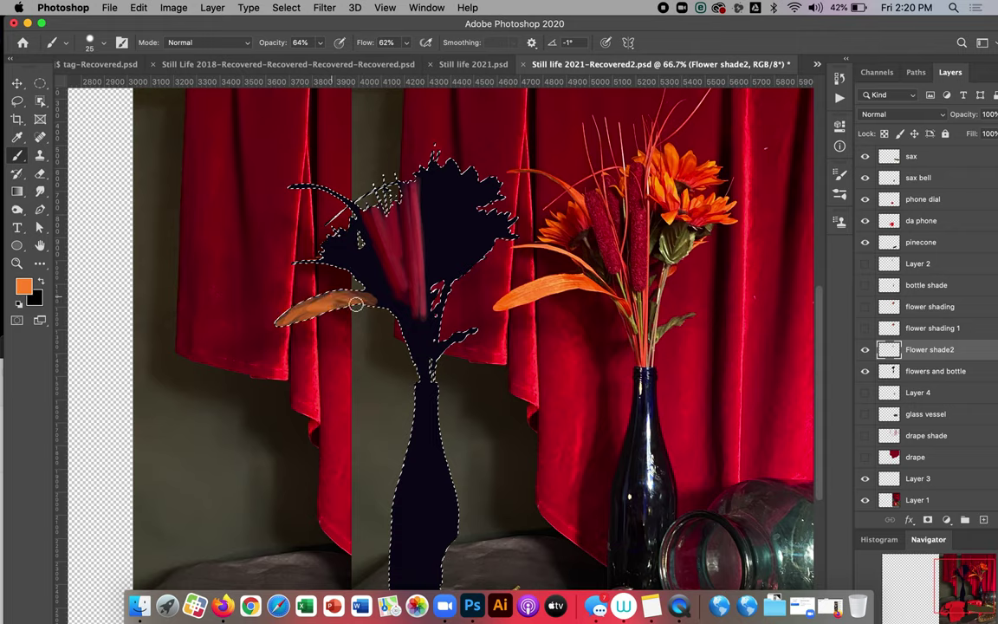
{"action": "left_click_drag", "start_coordinate": [360, 291], "coordinate": [394, 322]}
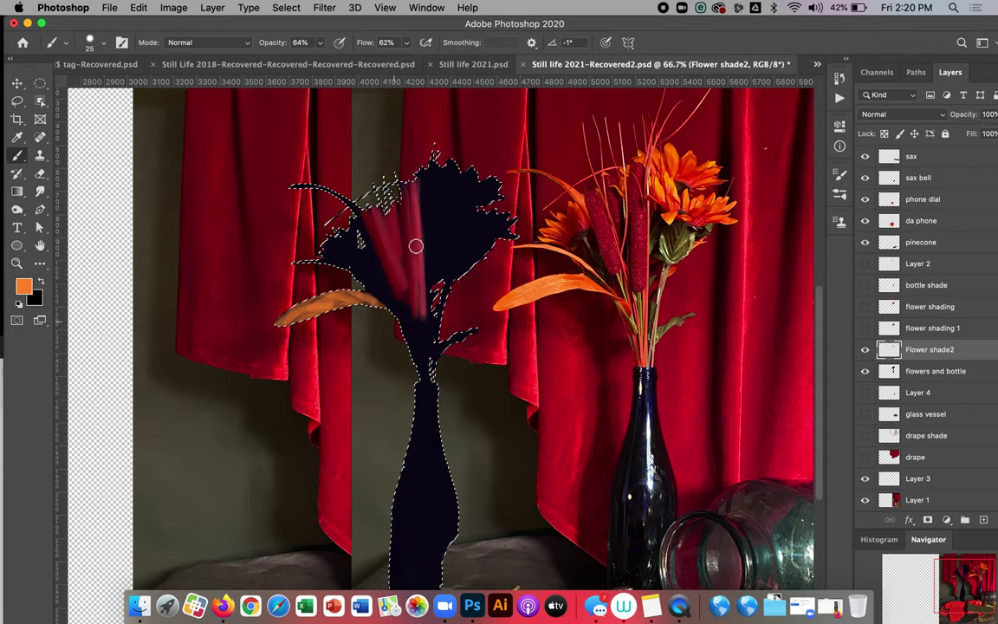
{"action": "left_click_drag", "start_coordinate": [318, 315], "coordinate": [305, 313]}
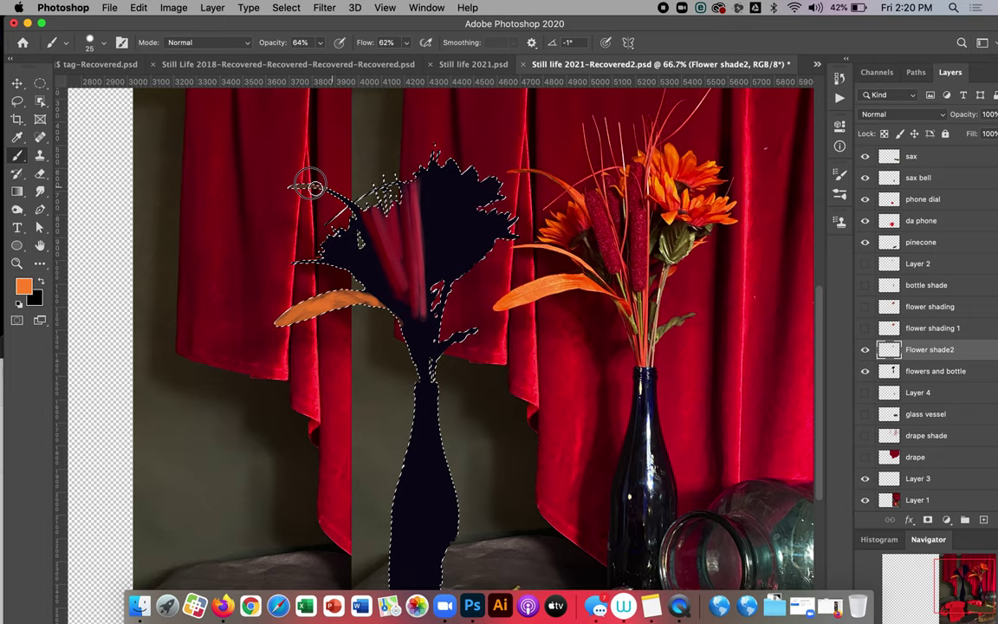
Paint the two thin curved leaves and the petals of the two large blossoms with the same orange
{"action": "mouse_move", "coordinate": [287, 185]}
{"action": "left_mouse_down"}
{"action": "mouse_move", "coordinate": [363, 213]}
{"action": "mouse_move", "coordinate": [297, 184]}
{"action": "left_mouse_up"}
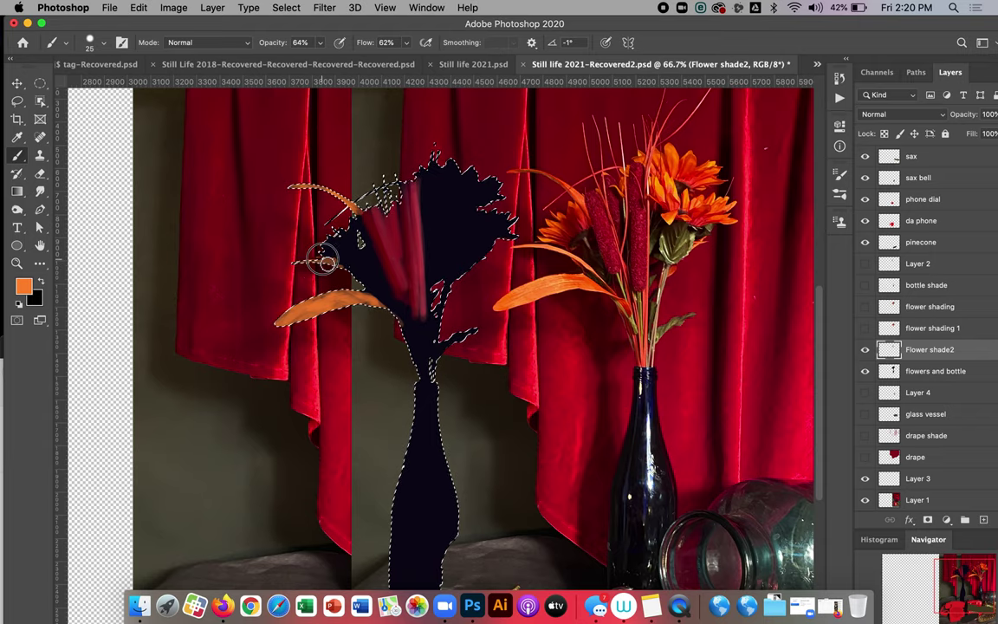
{"action": "mouse_move", "coordinate": [339, 267]}
{"action": "left_mouse_down"}
{"action": "mouse_move", "coordinate": [376, 290]}
{"action": "mouse_move", "coordinate": [347, 264]}
{"action": "mouse_move", "coordinate": [399, 321]}
{"action": "left_mouse_up"}
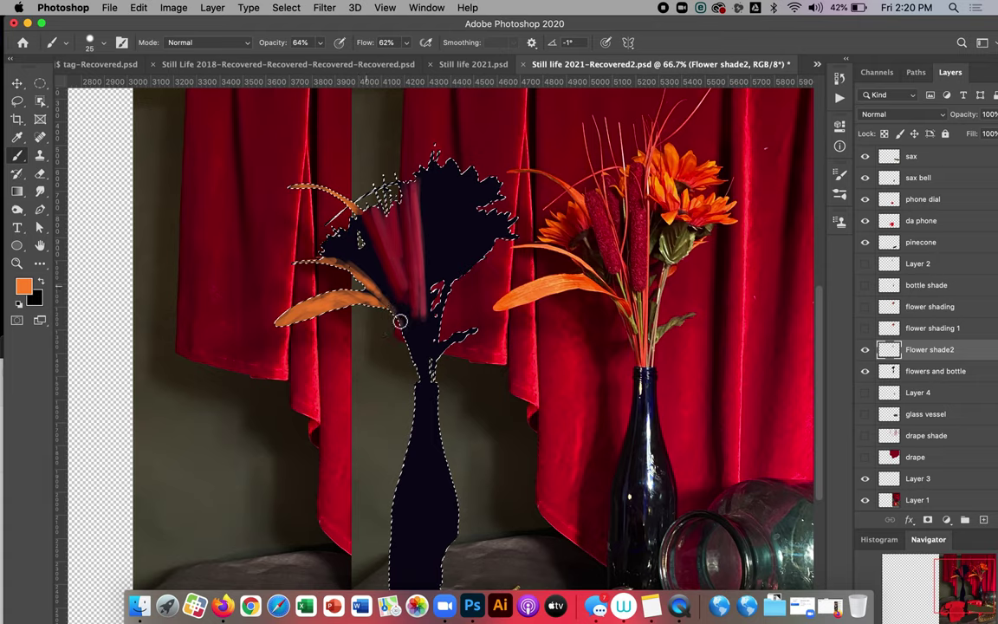
{"action": "mouse_move", "coordinate": [434, 161]}
{"action": "left_mouse_down"}
{"action": "mouse_move", "coordinate": [454, 187]}
{"action": "mouse_move", "coordinate": [446, 182]}
{"action": "mouse_move", "coordinate": [463, 168]}
{"action": "mouse_move", "coordinate": [463, 201]}
{"action": "mouse_move", "coordinate": [472, 193]}
{"action": "mouse_move", "coordinate": [501, 205]}
{"action": "mouse_move", "coordinate": [483, 210]}
{"action": "mouse_move", "coordinate": [487, 219]}
{"action": "mouse_move", "coordinate": [497, 190]}
{"action": "mouse_move", "coordinate": [493, 199]}
{"action": "mouse_move", "coordinate": [509, 191]}
{"action": "mouse_move", "coordinate": [484, 206]}
{"action": "mouse_move", "coordinate": [502, 205]}
{"action": "mouse_move", "coordinate": [481, 206]}
{"action": "mouse_move", "coordinate": [505, 172]}
{"action": "mouse_move", "coordinate": [488, 177]}
{"action": "mouse_move", "coordinate": [504, 193]}
{"action": "mouse_move", "coordinate": [489, 201]}
{"action": "mouse_move", "coordinate": [501, 184]}
{"action": "mouse_move", "coordinate": [489, 180]}
{"action": "mouse_move", "coordinate": [478, 196]}
{"action": "mouse_move", "coordinate": [500, 185]}
{"action": "mouse_move", "coordinate": [477, 196]}
{"action": "mouse_move", "coordinate": [479, 180]}
{"action": "mouse_move", "coordinate": [450, 177]}
{"action": "mouse_move", "coordinate": [504, 208]}
{"action": "mouse_move", "coordinate": [442, 162]}
{"action": "mouse_move", "coordinate": [461, 182]}
{"action": "mouse_move", "coordinate": [457, 201]}
{"action": "mouse_move", "coordinate": [470, 180]}
{"action": "mouse_move", "coordinate": [441, 182]}
{"action": "mouse_move", "coordinate": [446, 190]}
{"action": "mouse_move", "coordinate": [430, 179]}
{"action": "mouse_move", "coordinate": [427, 195]}
{"action": "mouse_move", "coordinate": [506, 216]}
{"action": "mouse_move", "coordinate": [517, 235]}
{"action": "mouse_move", "coordinate": [437, 210]}
{"action": "mouse_move", "coordinate": [476, 221]}
{"action": "mouse_move", "coordinate": [452, 212]}
{"action": "mouse_move", "coordinate": [431, 226]}
{"action": "mouse_move", "coordinate": [463, 227]}
{"action": "left_mouse_up"}
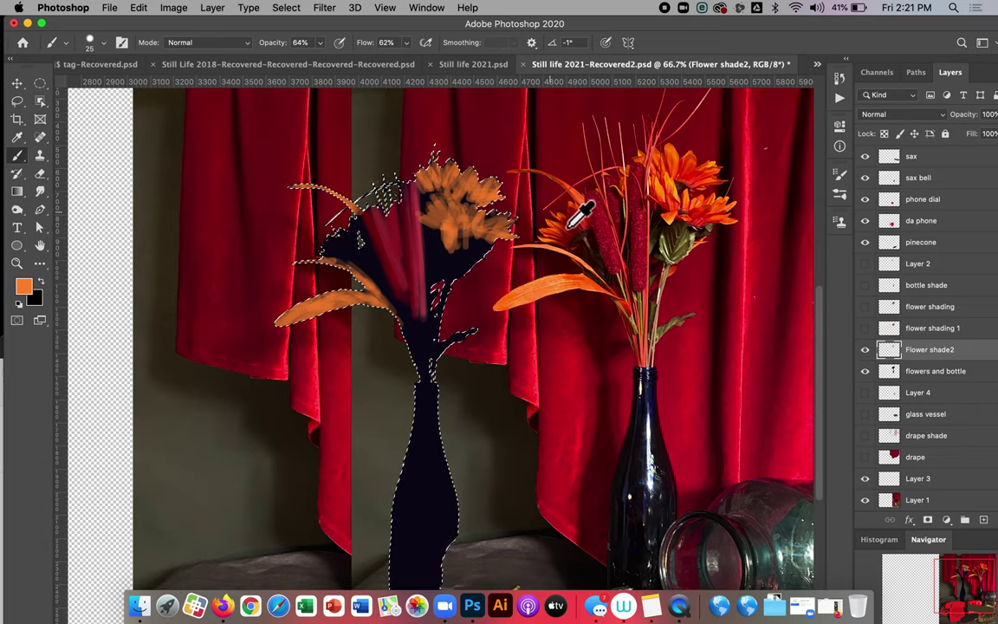
Sample red from the reference blossoms, add red accents to the large blossoms, and paint red stems down to the bottle neck
{"action": "left_click", "coordinate": [679, 201], "text": "alt"}
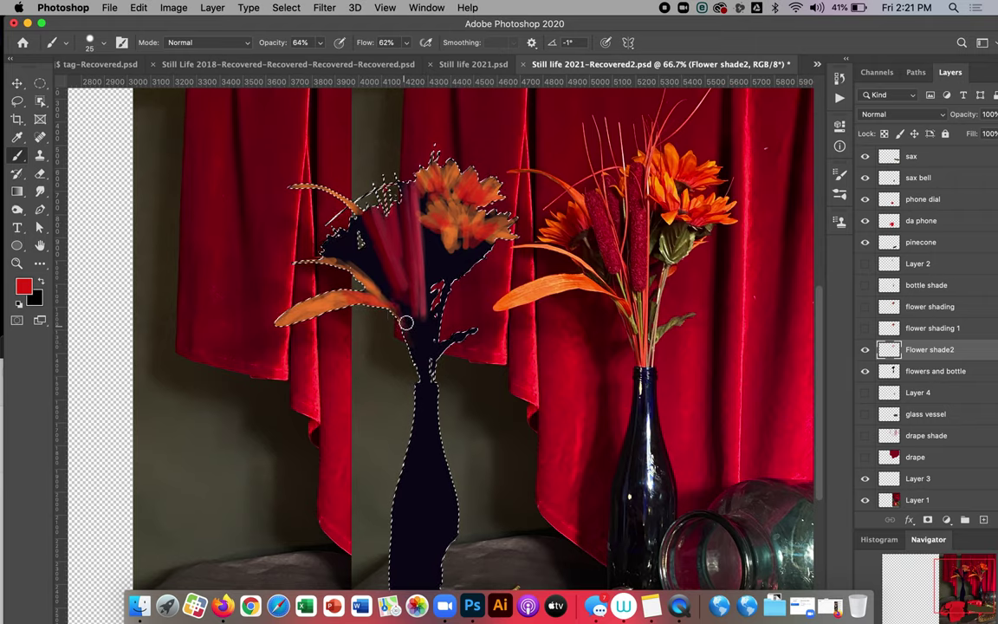
{"action": "left_click_drag", "start_coordinate": [414, 332], "coordinate": [426, 374]}
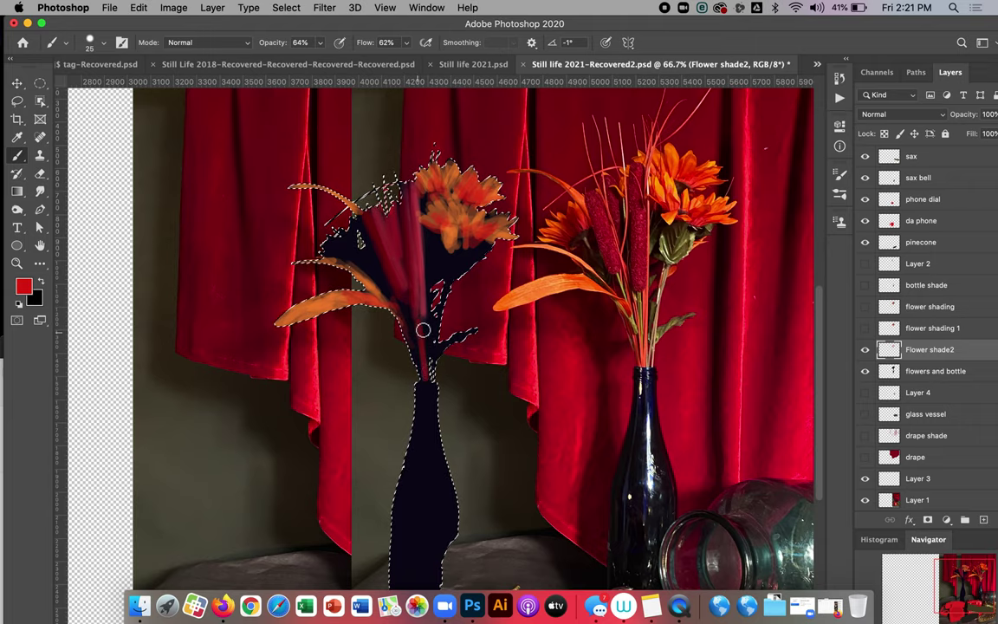
{"action": "left_click_drag", "start_coordinate": [431, 329], "coordinate": [426, 362]}
{"action": "left_click_drag", "start_coordinate": [410, 318], "coordinate": [423, 363]}
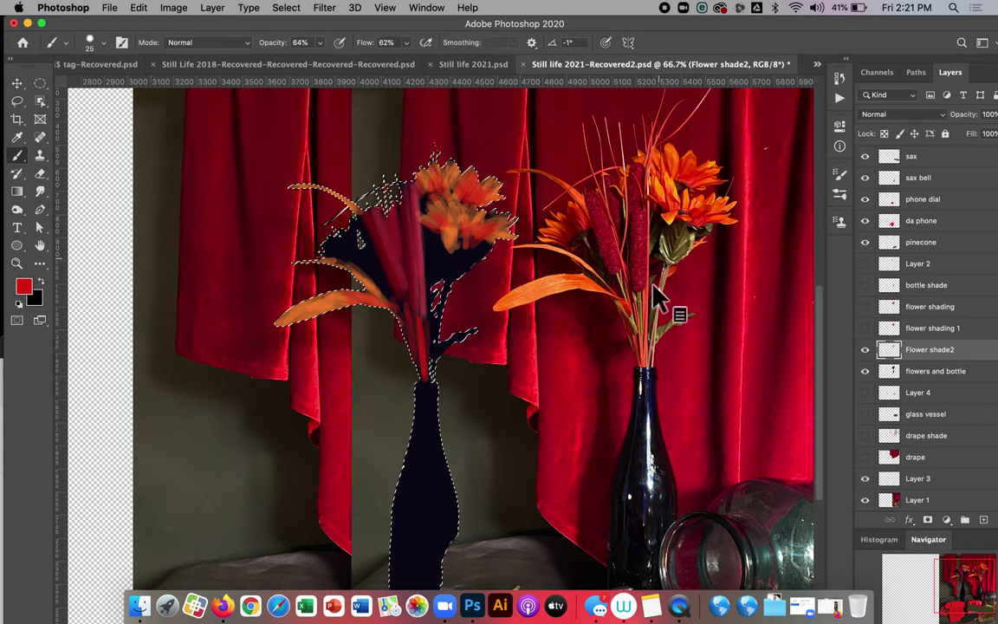
{"action": "right_click", "coordinate": [660, 308]}
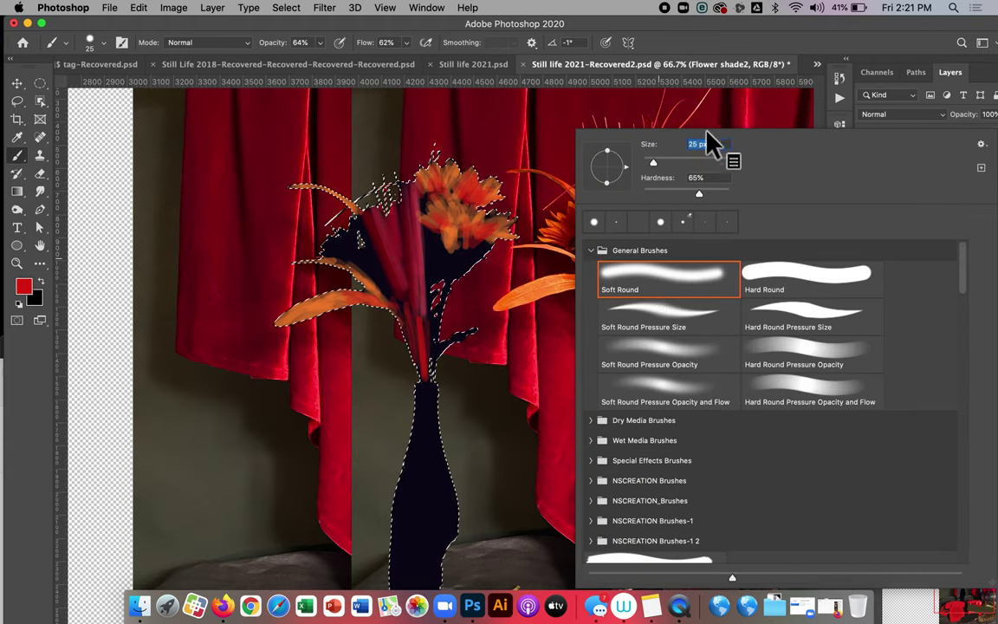
{"action": "right_click", "coordinate": [654, 105]}
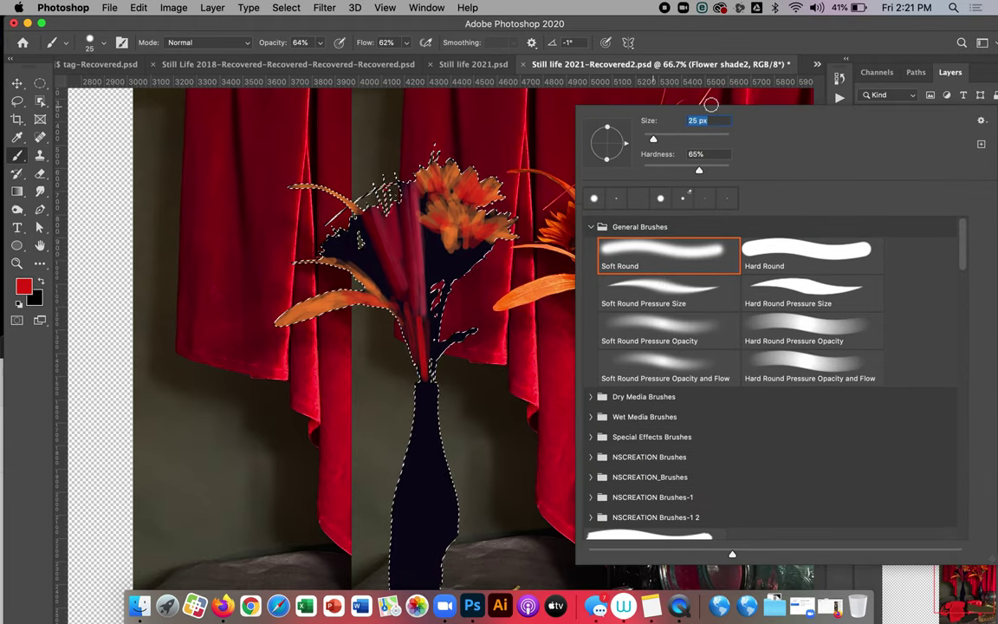
{"action": "left_click", "coordinate": [104, 43]}
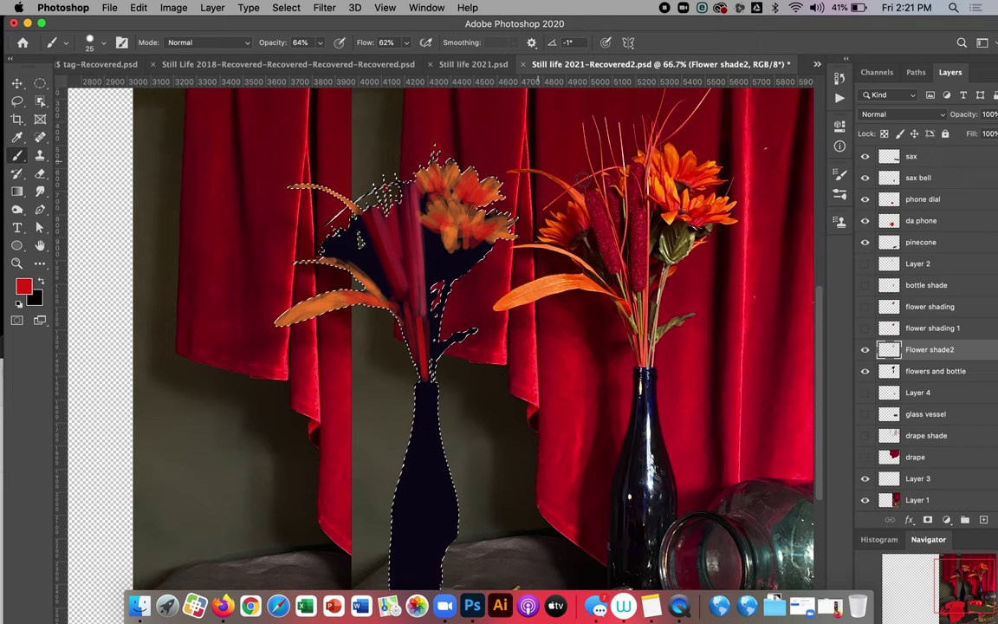
Paint the foliage under the large blossoms, the small stem leaf, and the area beside the slanted cattail with sampled olive green
{"action": "left_click", "coordinate": [665, 227], "text": "alt"}
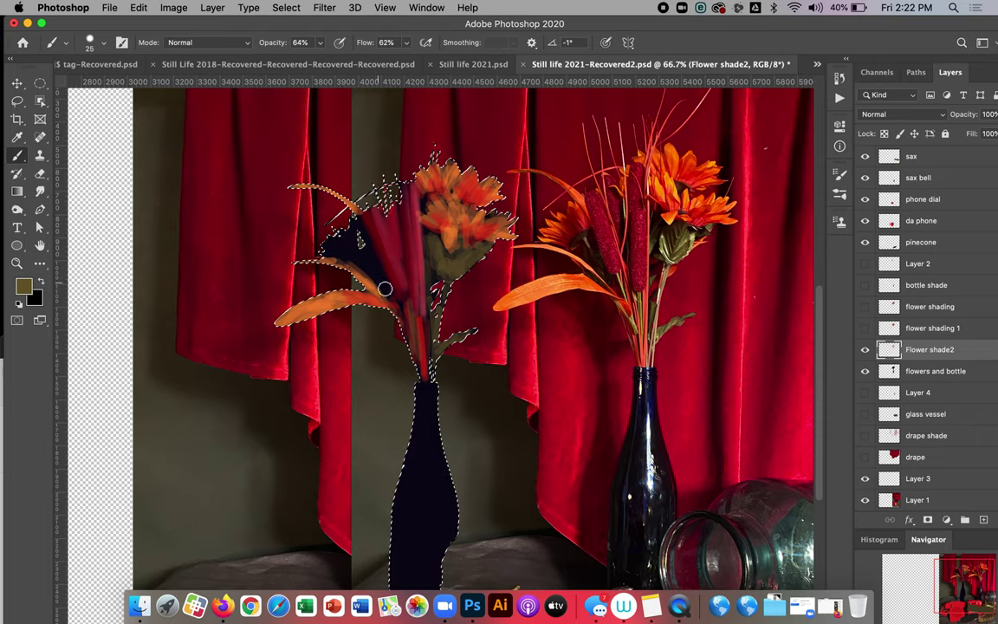
{"action": "left_click_drag", "start_coordinate": [375, 285], "coordinate": [360, 261]}
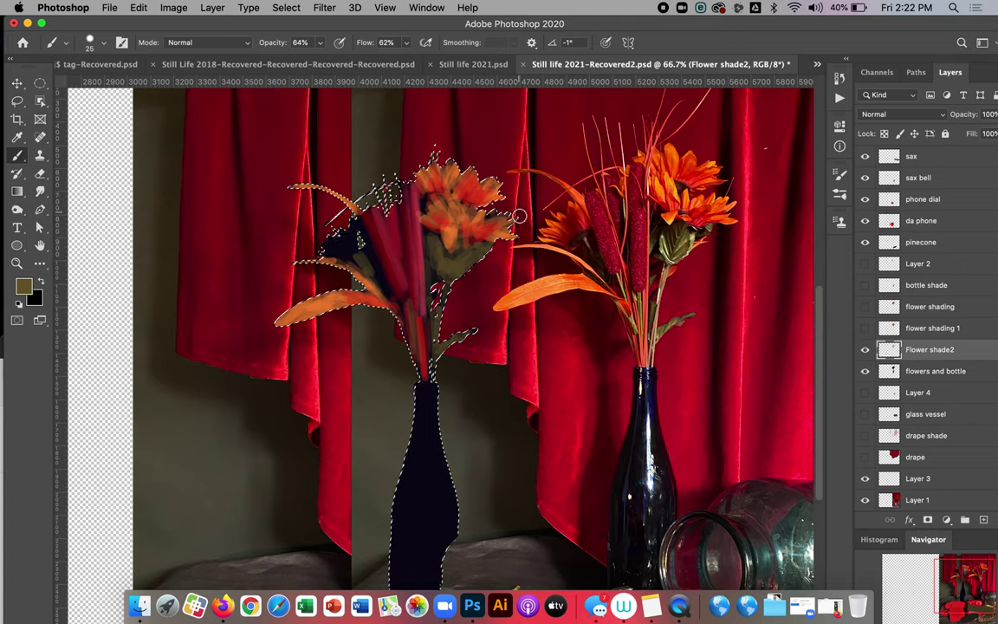
Paint the small blossom beside the slanted cattail with sampled red and layer sampled orange petals over it
{"action": "left_click", "coordinate": [664, 173], "text": "alt"}
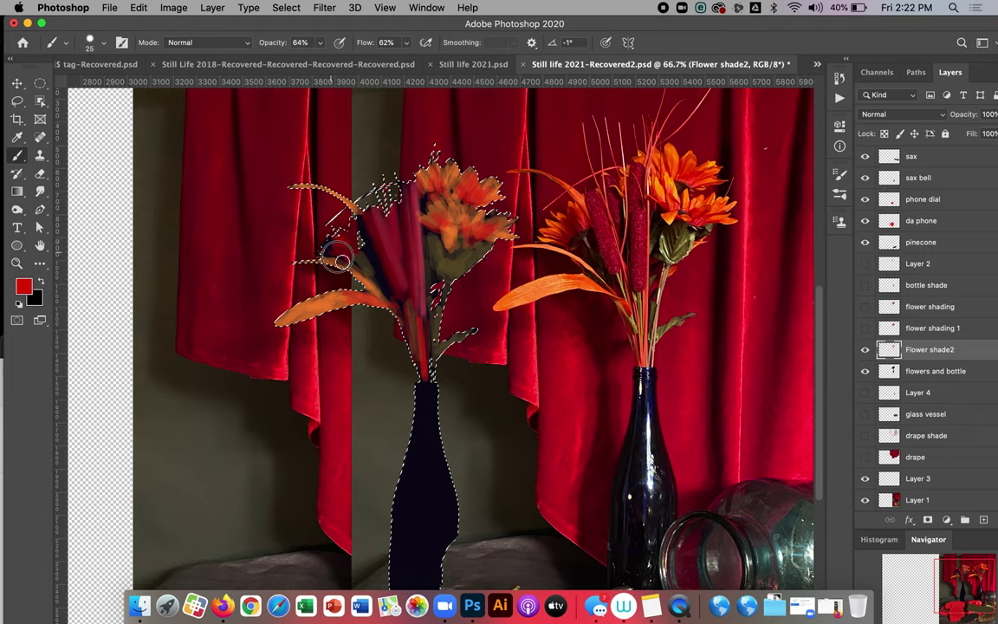
{"action": "mouse_move", "coordinate": [348, 253]}
{"action": "left_mouse_down"}
{"action": "mouse_move", "coordinate": [358, 219]}
{"action": "mouse_move", "coordinate": [366, 238]}
{"action": "mouse_move", "coordinate": [345, 266]}
{"action": "mouse_move", "coordinate": [362, 228]}
{"action": "mouse_move", "coordinate": [369, 237]}
{"action": "mouse_move", "coordinate": [362, 226]}
{"action": "mouse_move", "coordinate": [370, 234]}
{"action": "mouse_move", "coordinate": [363, 245]}
{"action": "mouse_move", "coordinate": [346, 232]}
{"action": "mouse_move", "coordinate": [360, 209]}
{"action": "mouse_move", "coordinate": [349, 196]}
{"action": "mouse_move", "coordinate": [325, 250]}
{"action": "left_mouse_up"}
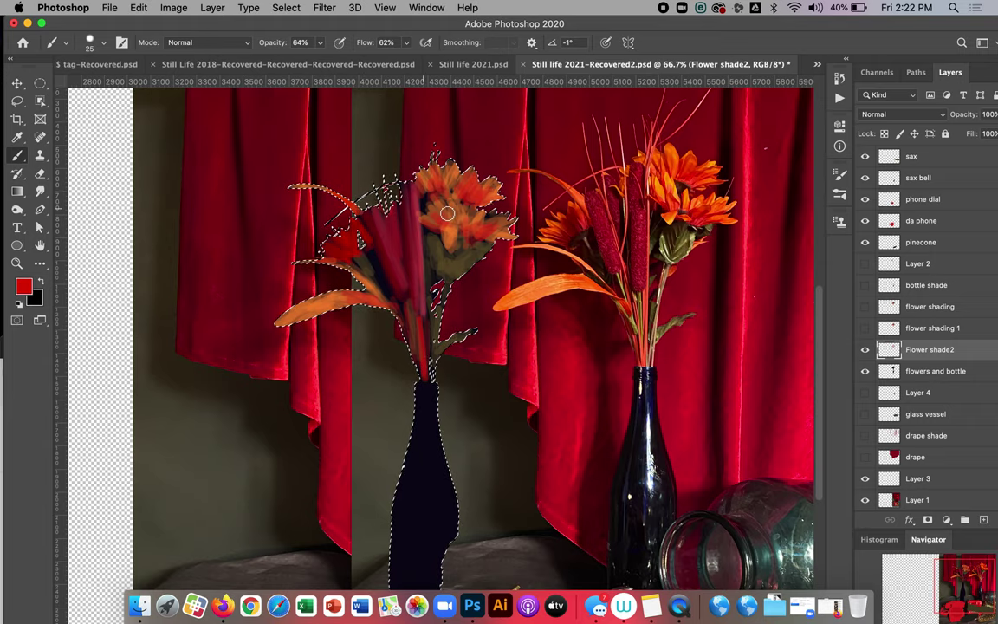
{"action": "left_click", "coordinate": [553, 246], "text": "alt"}
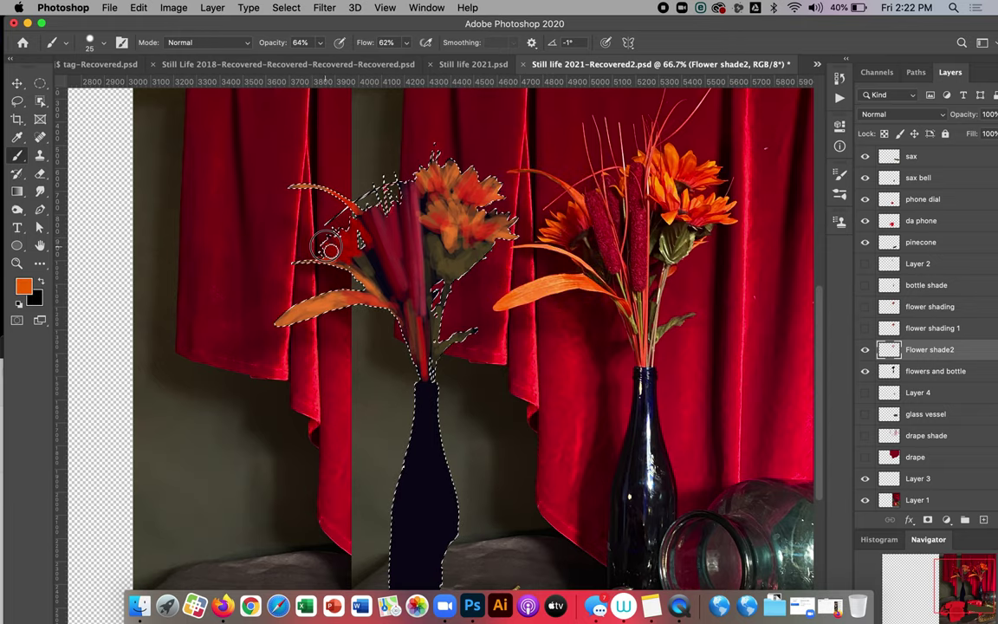
{"action": "mouse_move", "coordinate": [345, 241]}
{"action": "left_mouse_down"}
{"action": "mouse_move", "coordinate": [337, 247]}
{"action": "mouse_move", "coordinate": [352, 222]}
{"action": "mouse_move", "coordinate": [363, 233]}
{"action": "mouse_move", "coordinate": [363, 267]}
{"action": "left_mouse_up"}
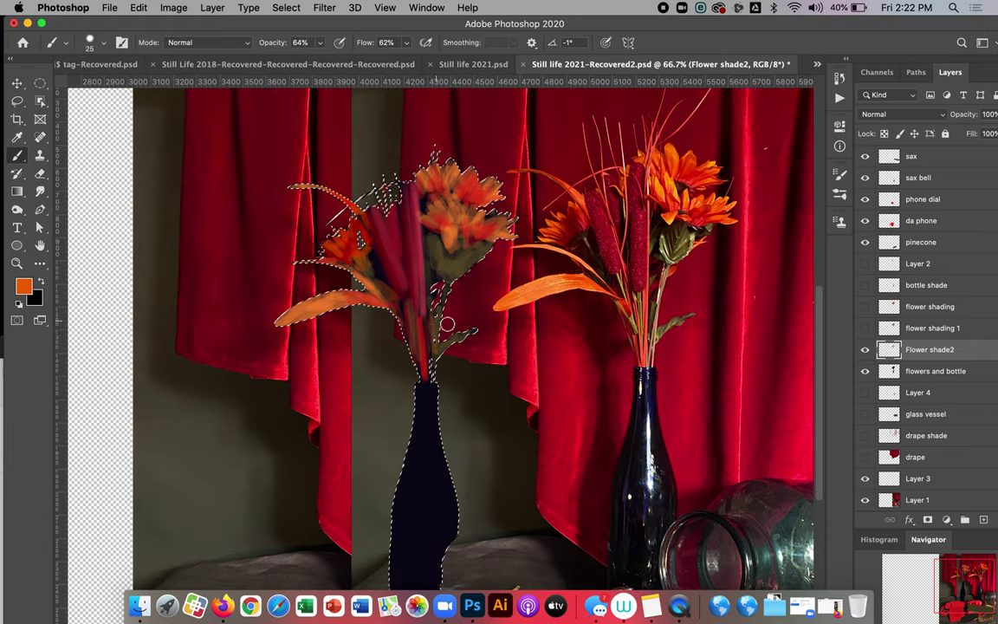
Set the brush size to 15 px, sample browns from the reference stems, and shade the painted stems above the bottle neck
{"action": "right_click", "coordinate": [577, 255]}
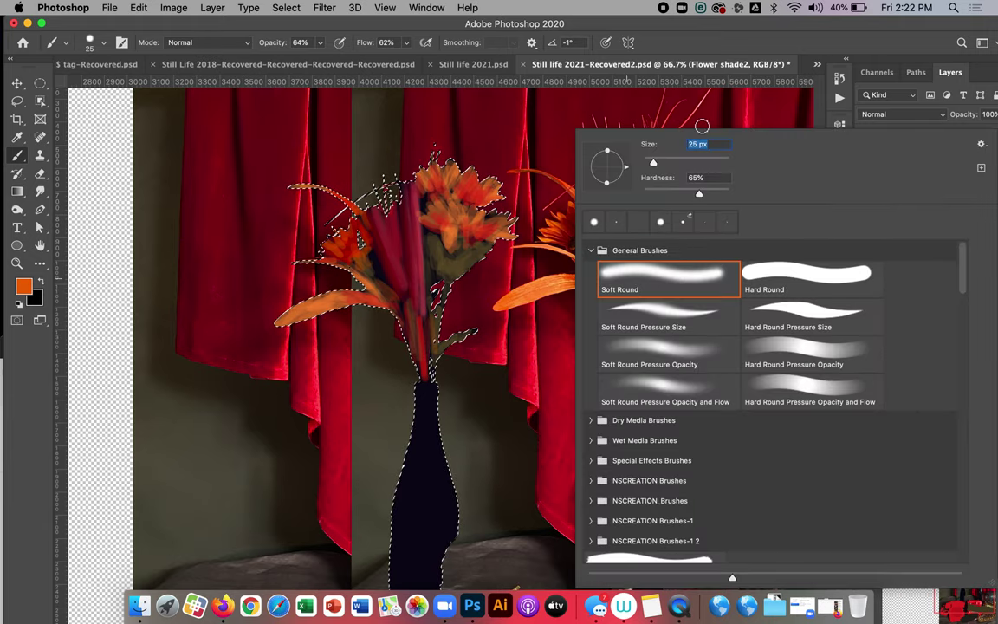
{"action": "key", "text": "BackSpace"}
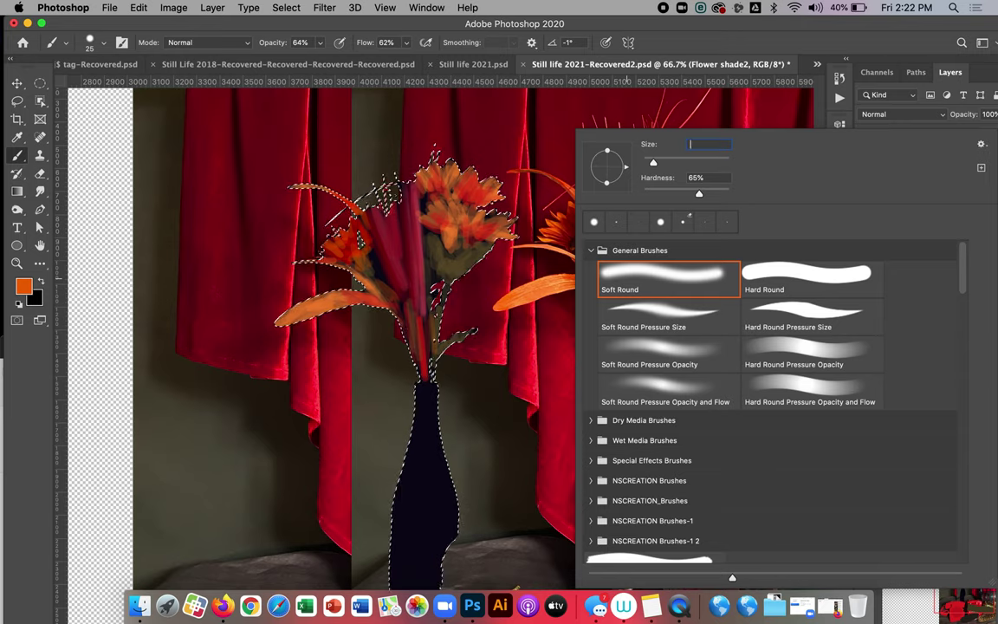
{"action": "type", "text": "25"}
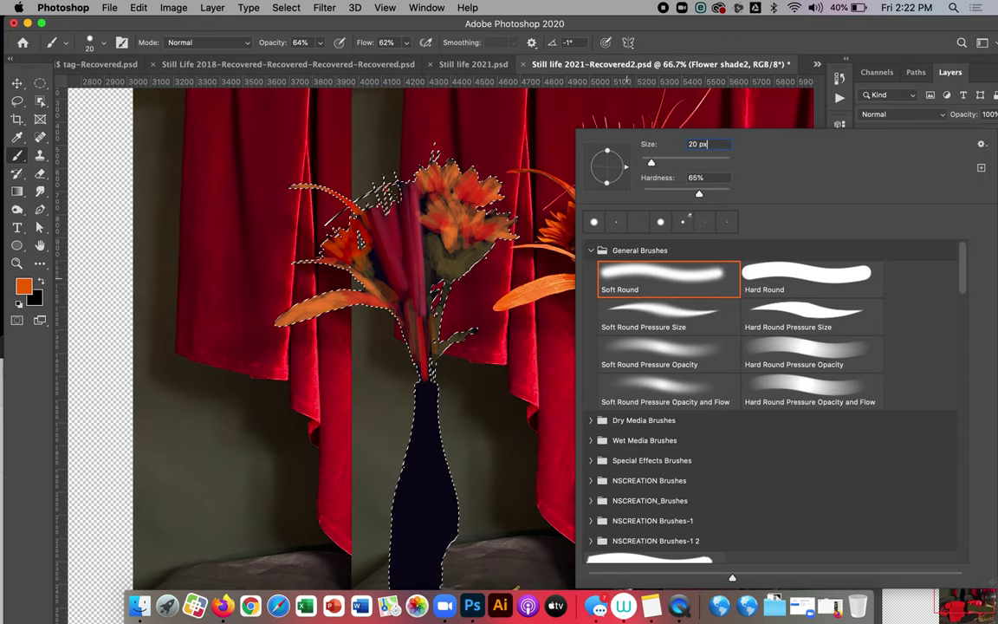
{"action": "key", "text": "Up"}
{"action": "key", "text": "Up"}
{"action": "key", "text": "Down"}
{"action": "key", "text": "Down"}
{"action": "key", "text": "Down"}
{"action": "key", "text": "Down"}
{"action": "key", "text": "Down"}
{"action": "key", "text": "Down"}
{"action": "key", "text": "Down"}
{"action": "key", "text": "Return"}
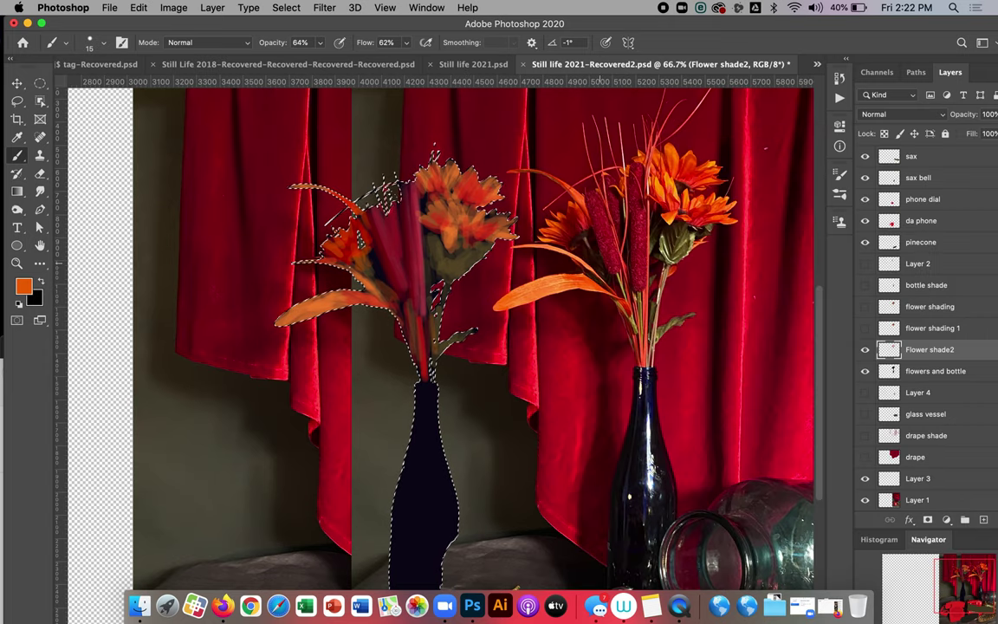
{"action": "left_click", "coordinate": [652, 270], "text": "alt"}
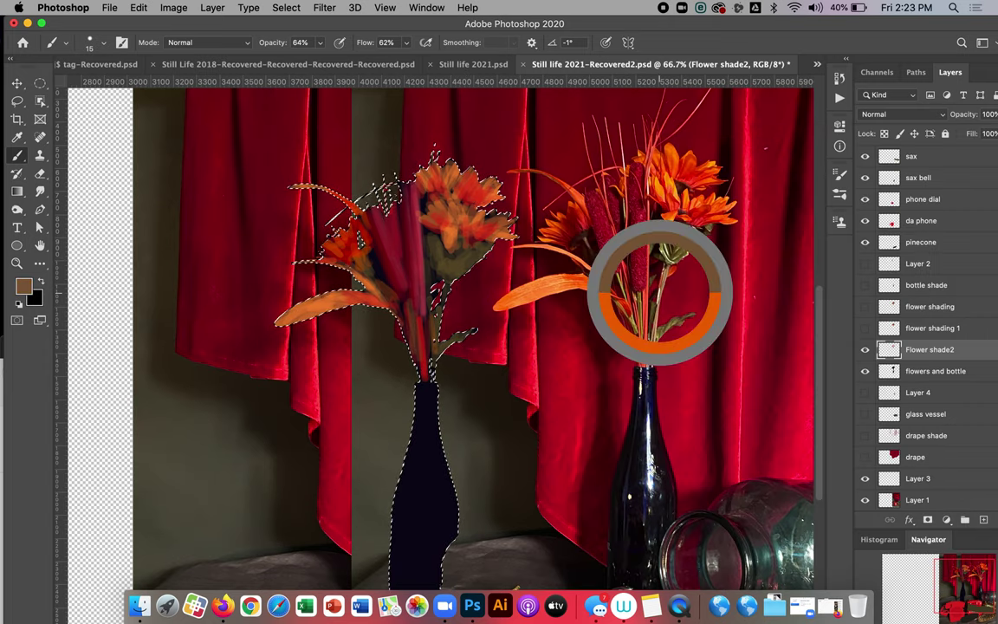
{"action": "left_click", "coordinate": [650, 284], "text": "alt"}
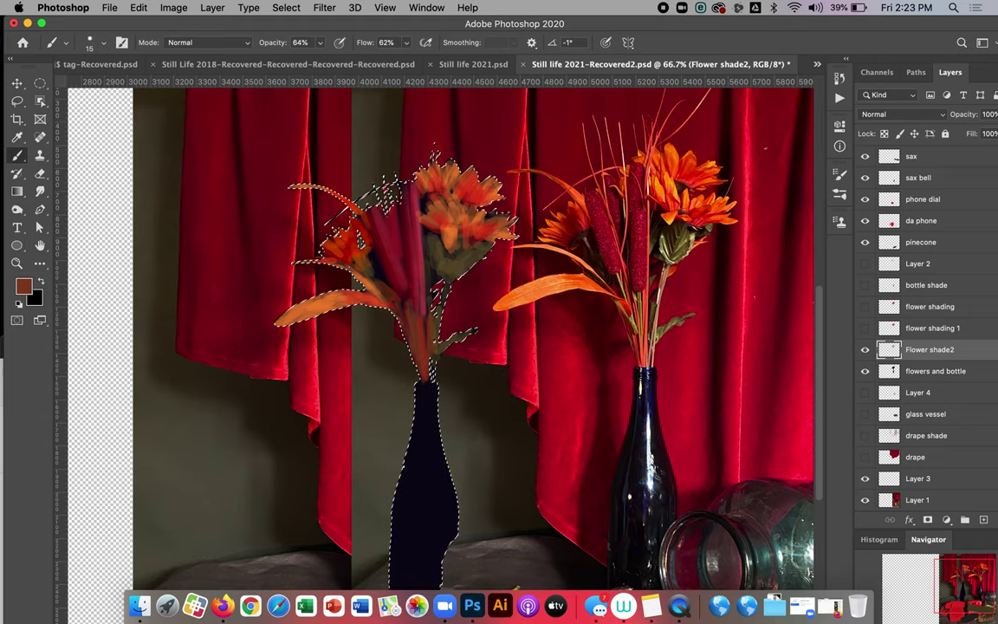
Hide the Flower shade2 layer, show the flower shading layer, and examine its stems and large blossoms up close
{"action": "left_click", "coordinate": [865, 350]}
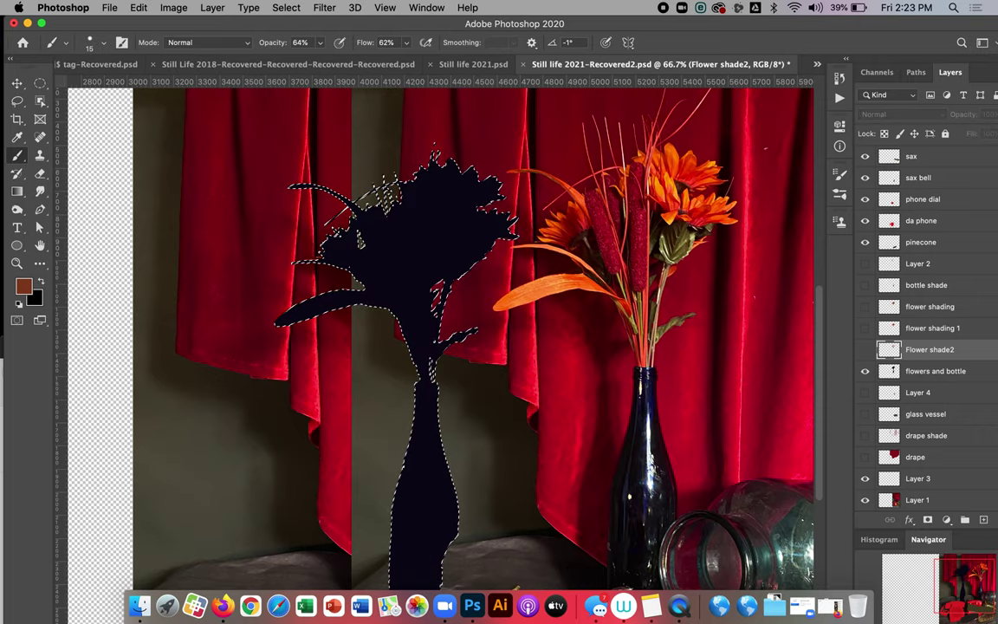
{"action": "left_click", "coordinate": [864, 306]}
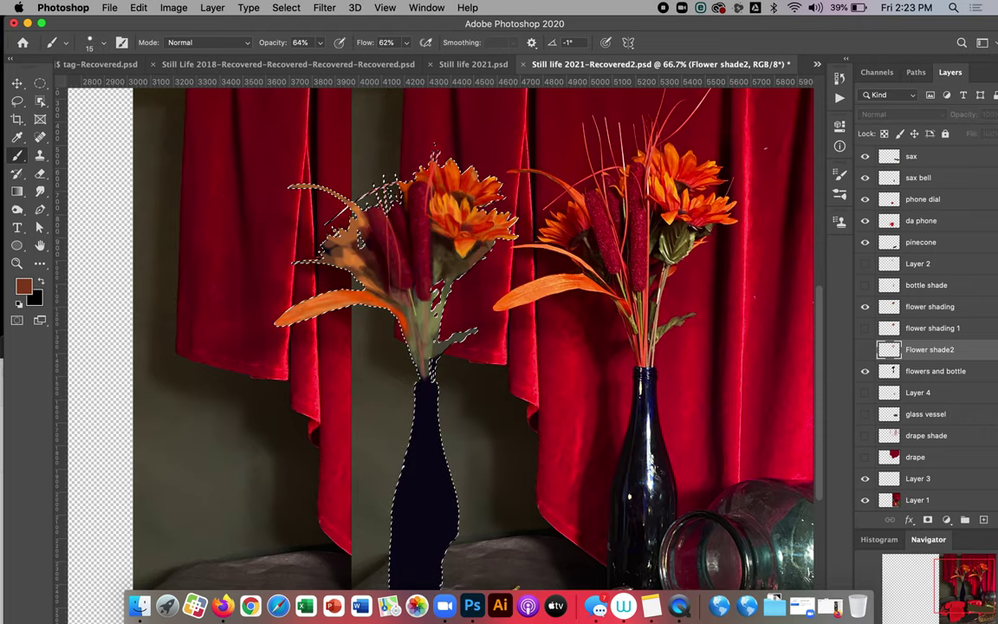
{"action": "key", "text": "super+equal"}
{"action": "key", "text": "super+equal"}
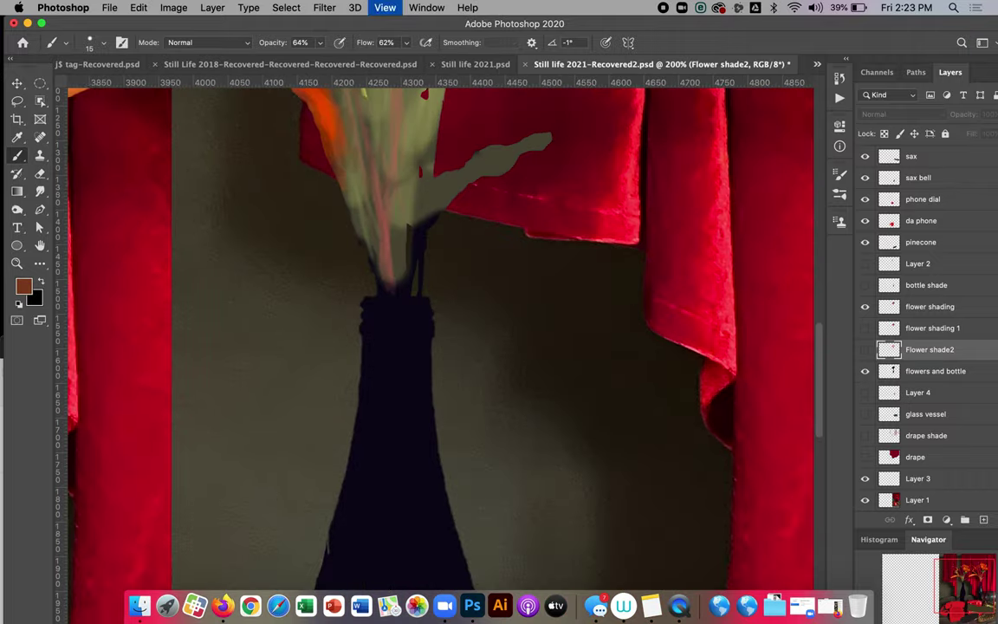
{"action": "key", "text": "super+equal"}
{"action": "left_click_drag", "start_coordinate": [409, 173], "coordinate": [523, 519]}
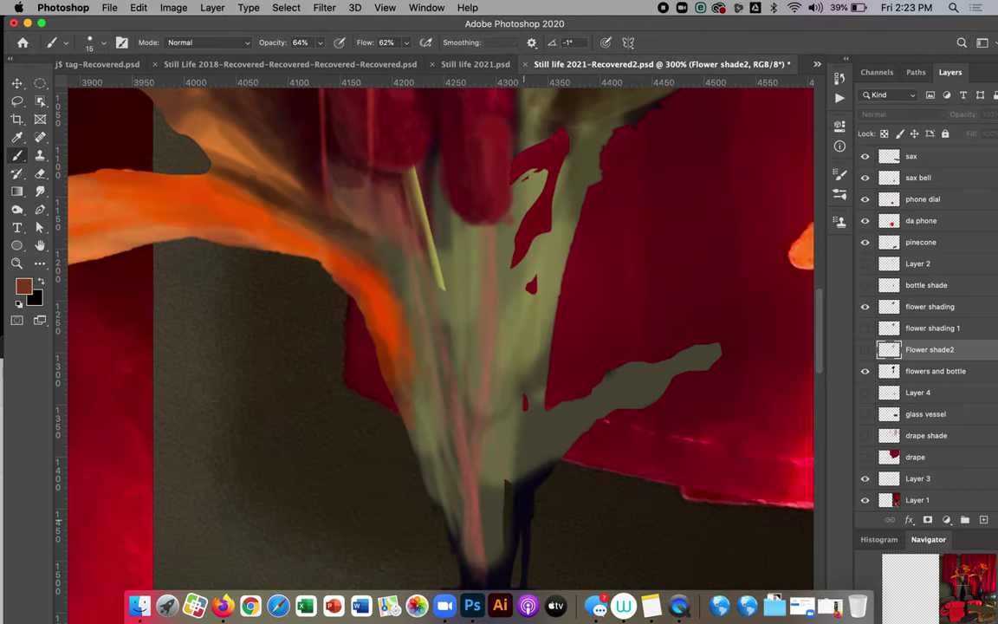
{"action": "key", "text": "super+shift+d"}
{"action": "scroll", "coordinate": [523, 329], "scroll_direction": "up", "scroll_amount": 10}
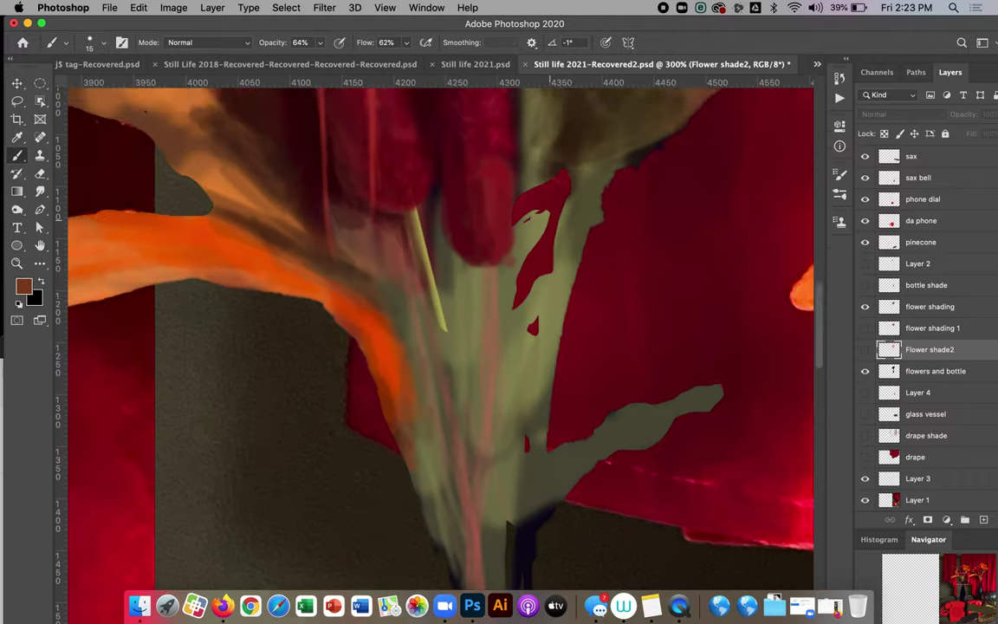
{"action": "scroll", "coordinate": [523, 330], "scroll_direction": "right", "scroll_amount": 5}
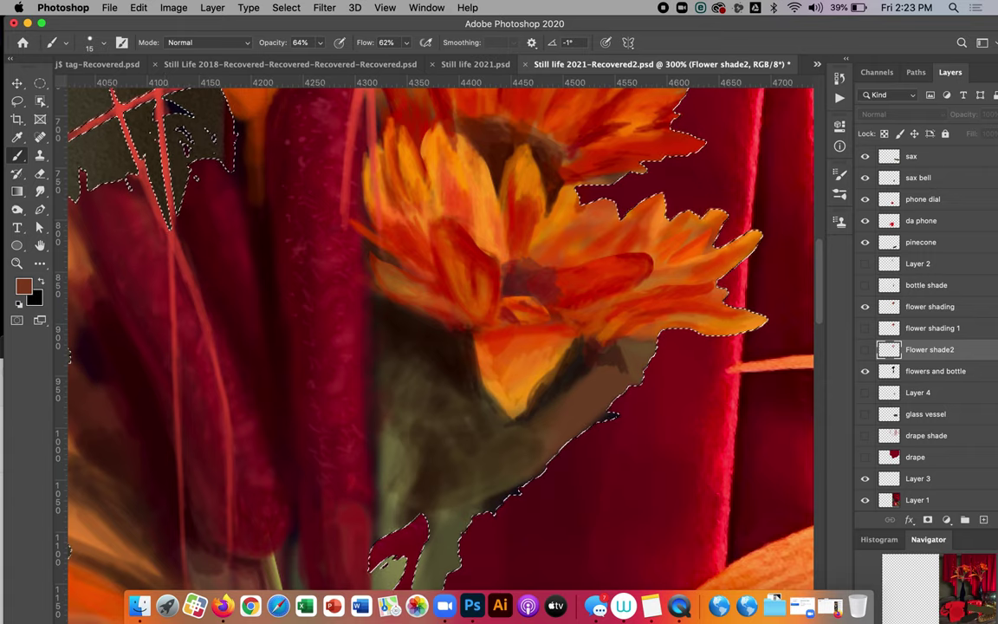
Replace the silhouette selection with a Lasso outline around the red-orange petal of the lower large blossom, and clear the selection
{"action": "left_click", "coordinate": [17, 101]}
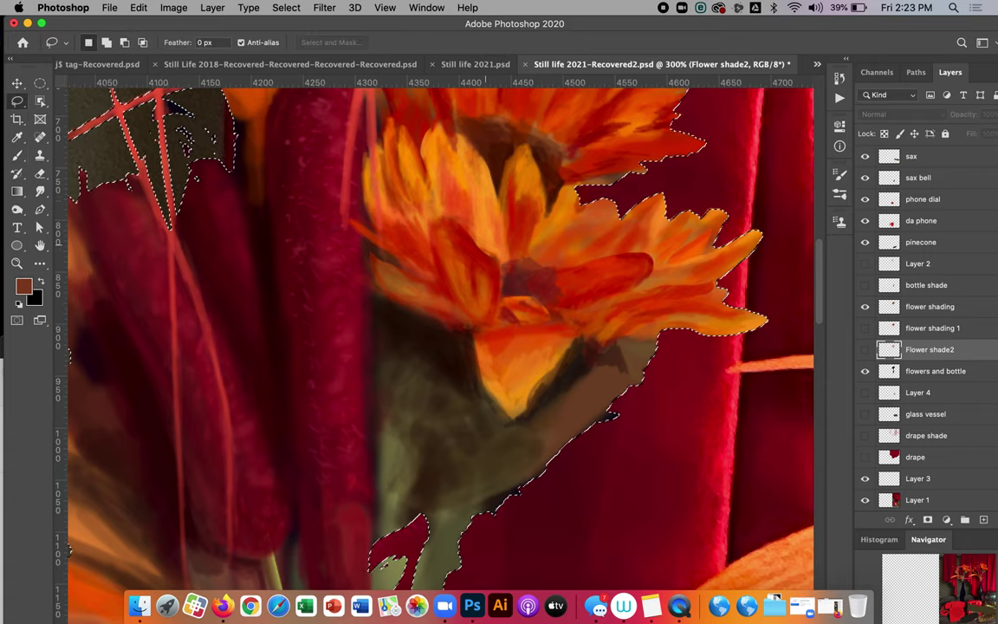
{"action": "left_click_drag", "start_coordinate": [492, 323], "coordinate": [501, 277]}
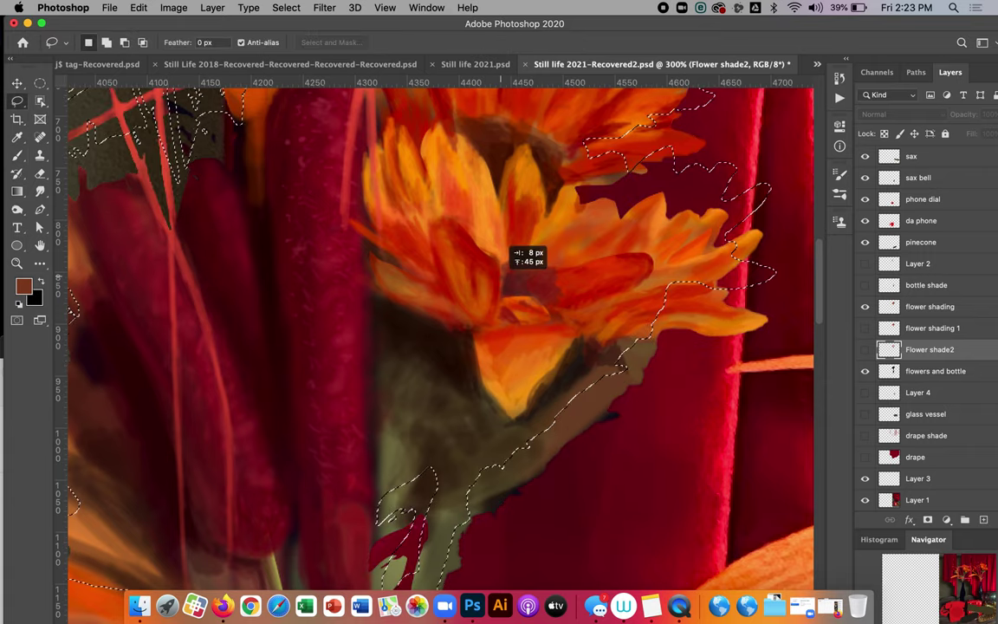
{"action": "key", "text": "super+d"}
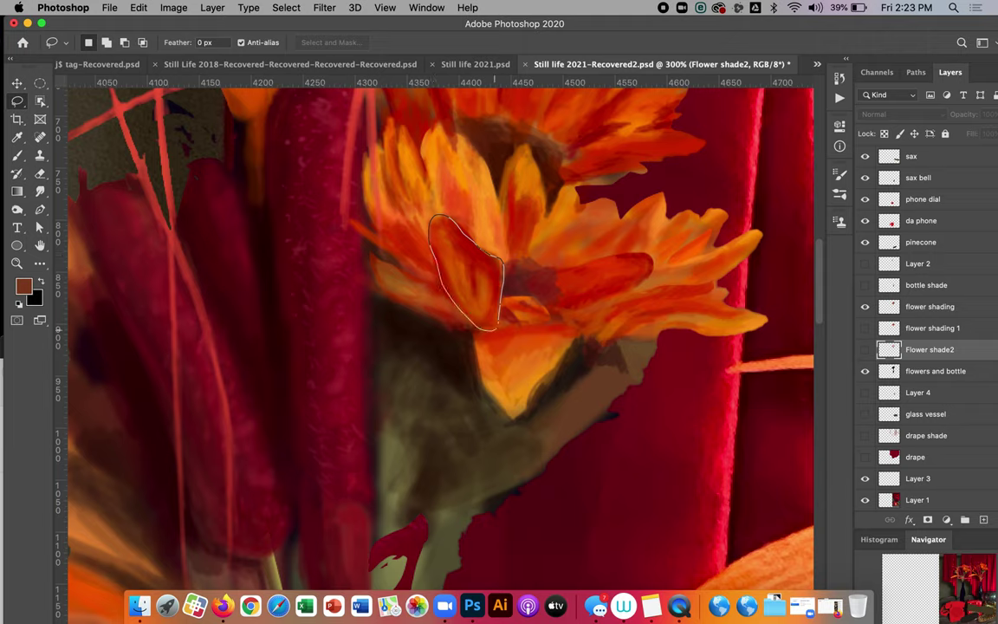
{"action": "left_click_drag", "start_coordinate": [434, 224], "coordinate": [431, 218]}
{"action": "key", "text": "super+minus"}
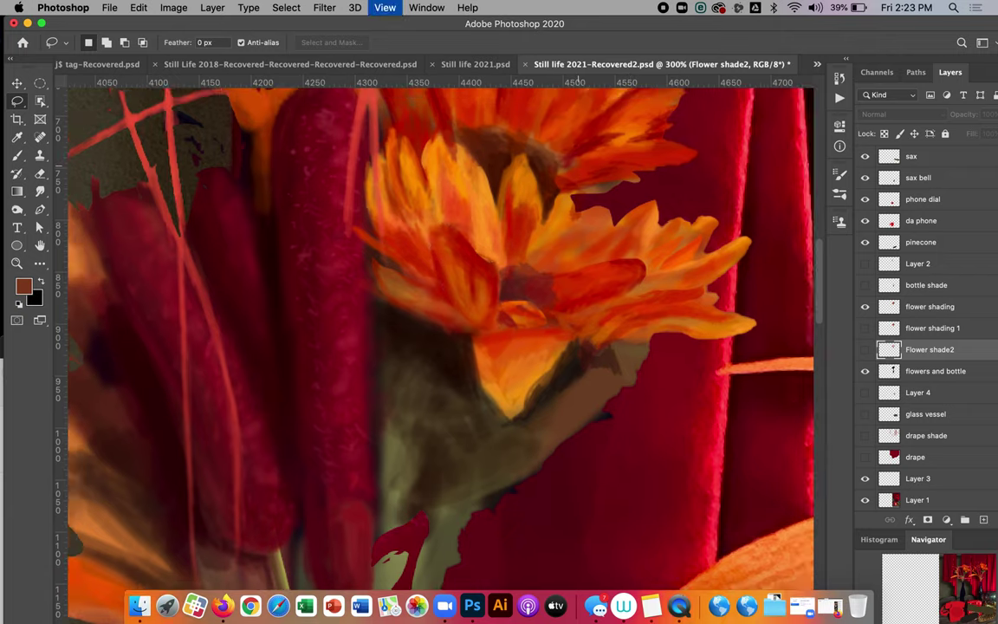
{"action": "key", "text": "super+minus"}
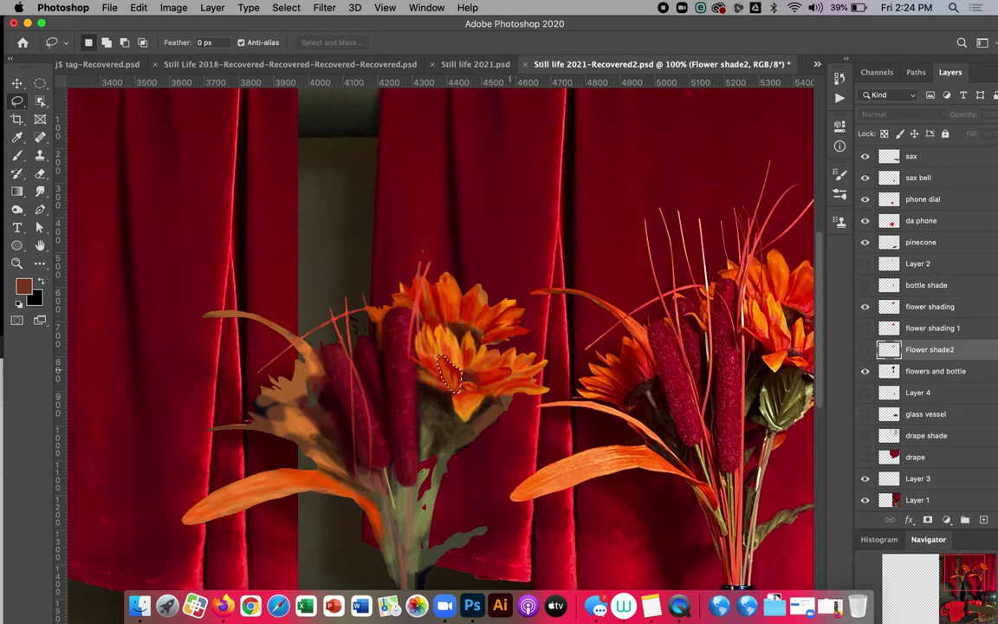
{"action": "key", "text": "super+d"}
{"action": "scroll", "coordinate": [520, 329], "scroll_direction": "down", "scroll_amount": 5}
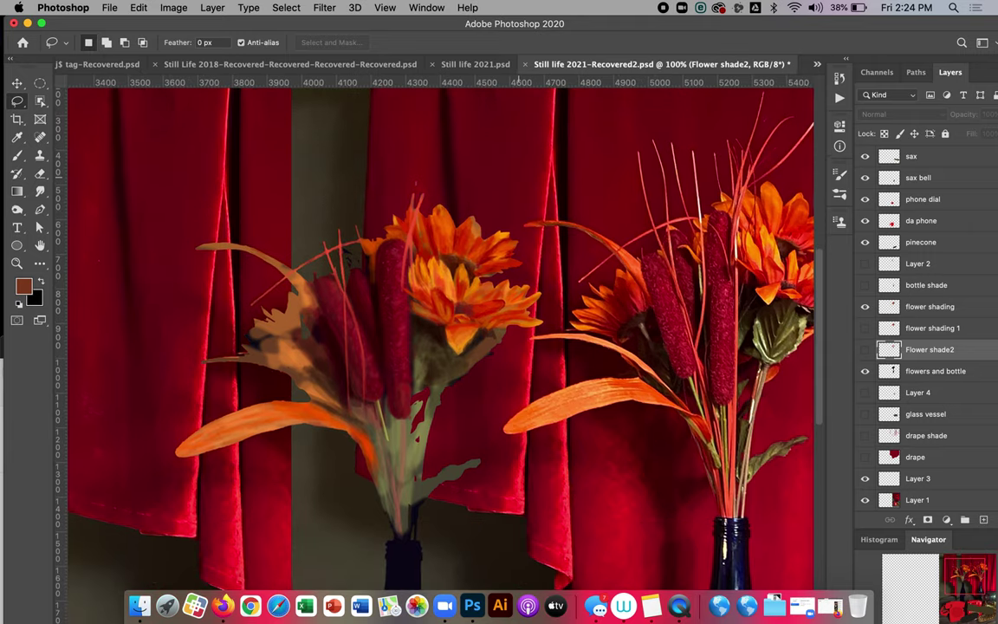